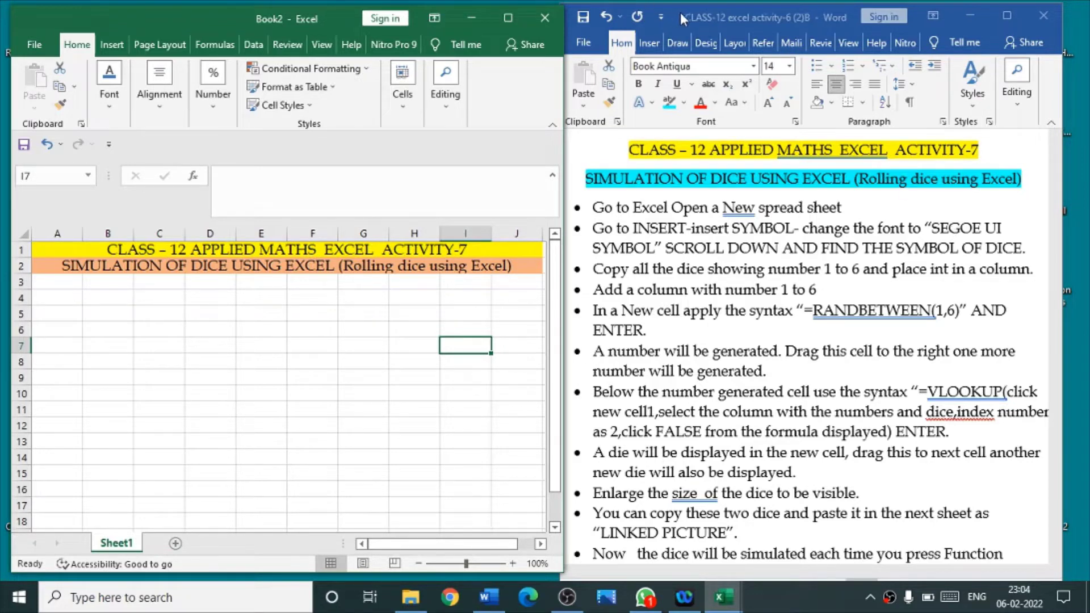
# Open the Symbol dialog with the Segoe UI Symbol font selected.
pyautogui.moveTo(679, 12); pyautogui.dragTo(683, 10)
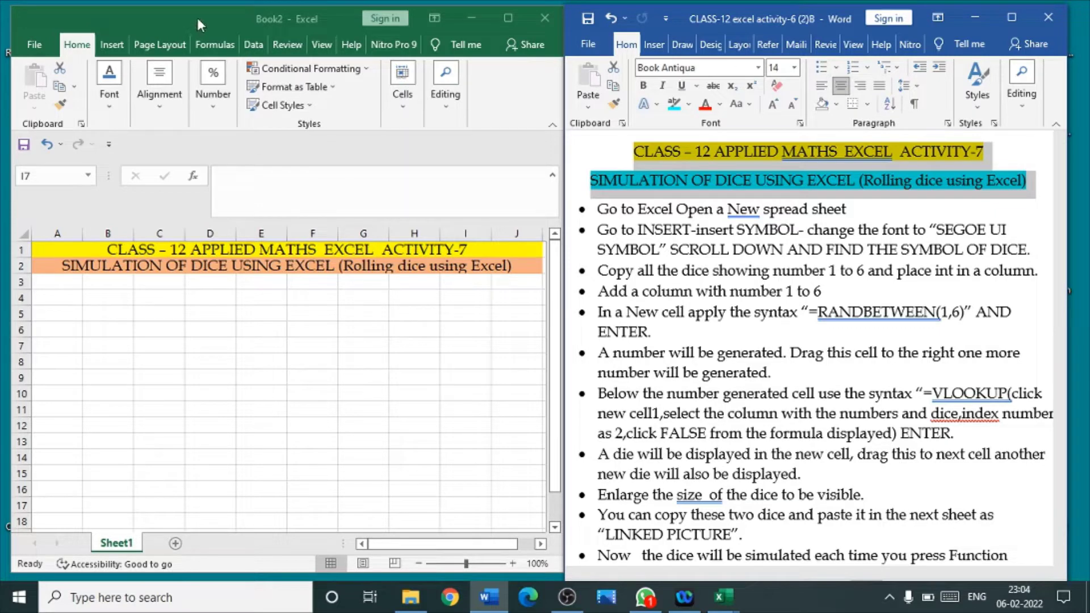
pyautogui.moveTo(196, 18); pyautogui.dragTo(200, 5)
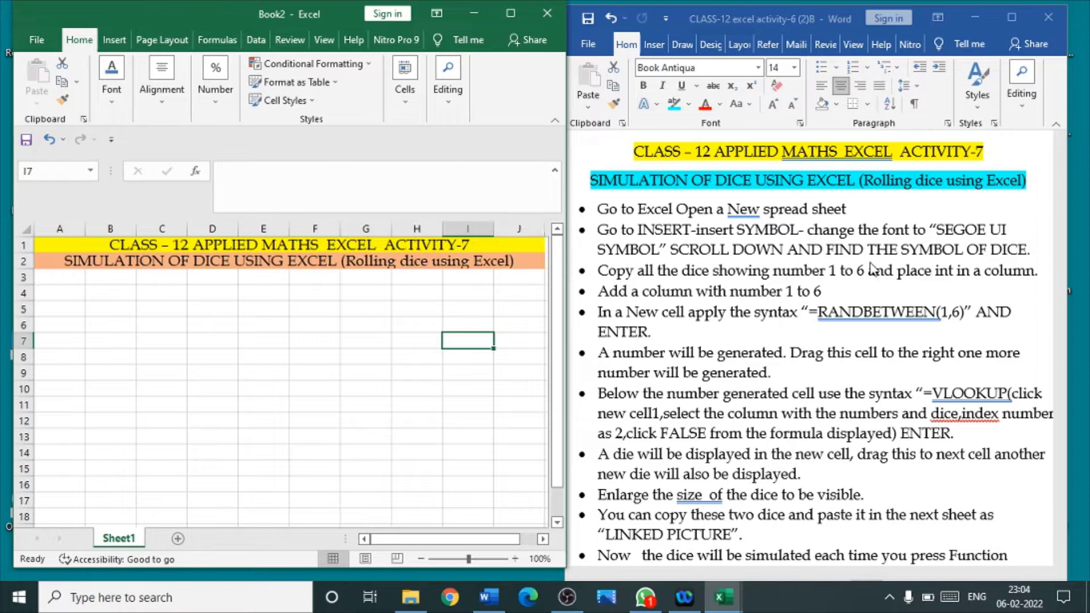
pyautogui.click(114, 41)
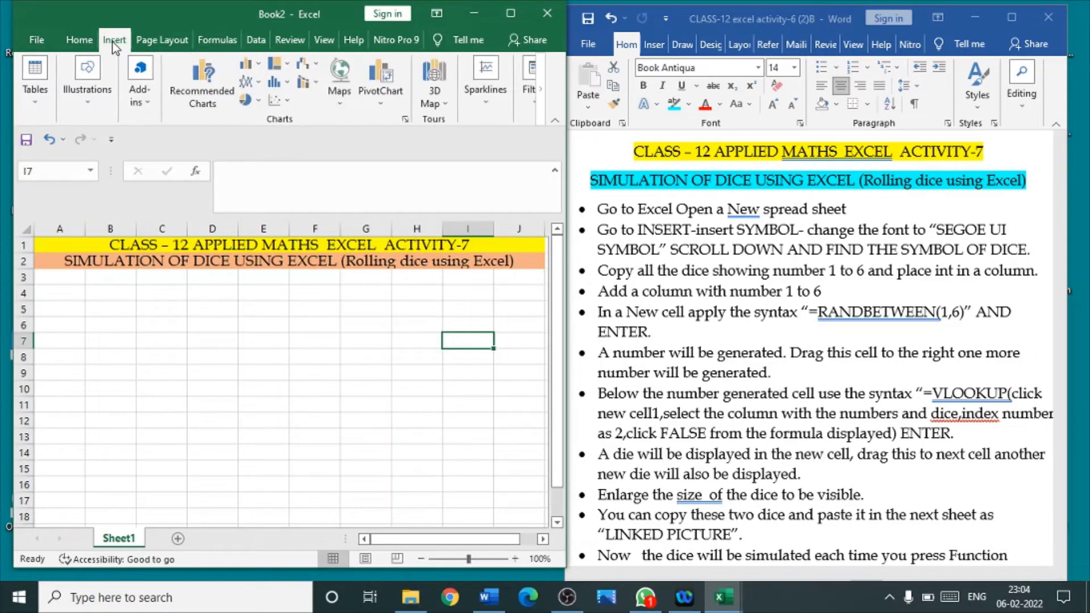
pyautogui.click(539, 90)
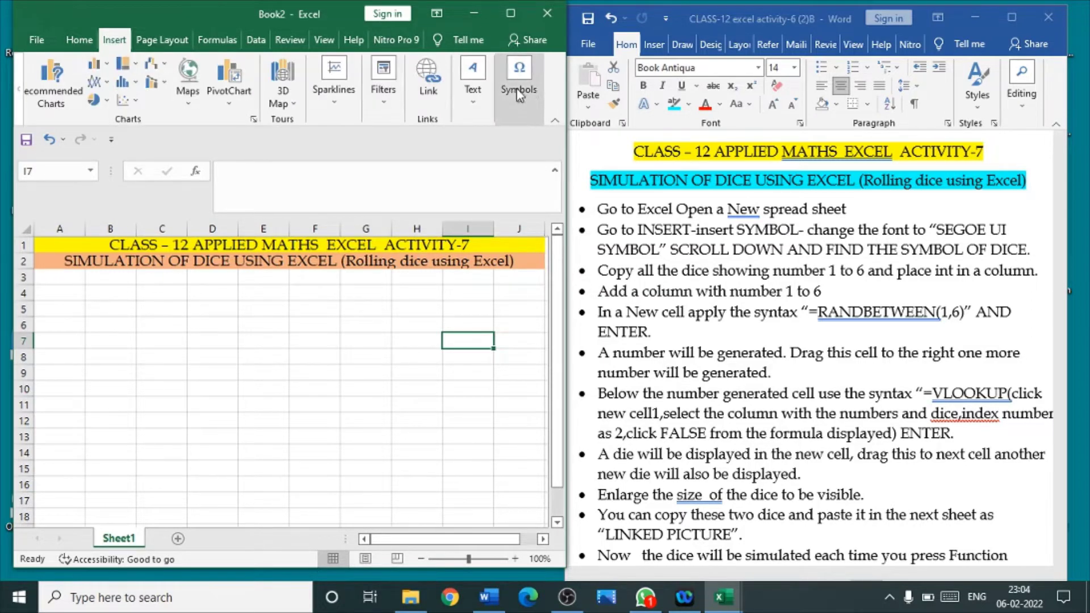
pyautogui.click(518, 93)
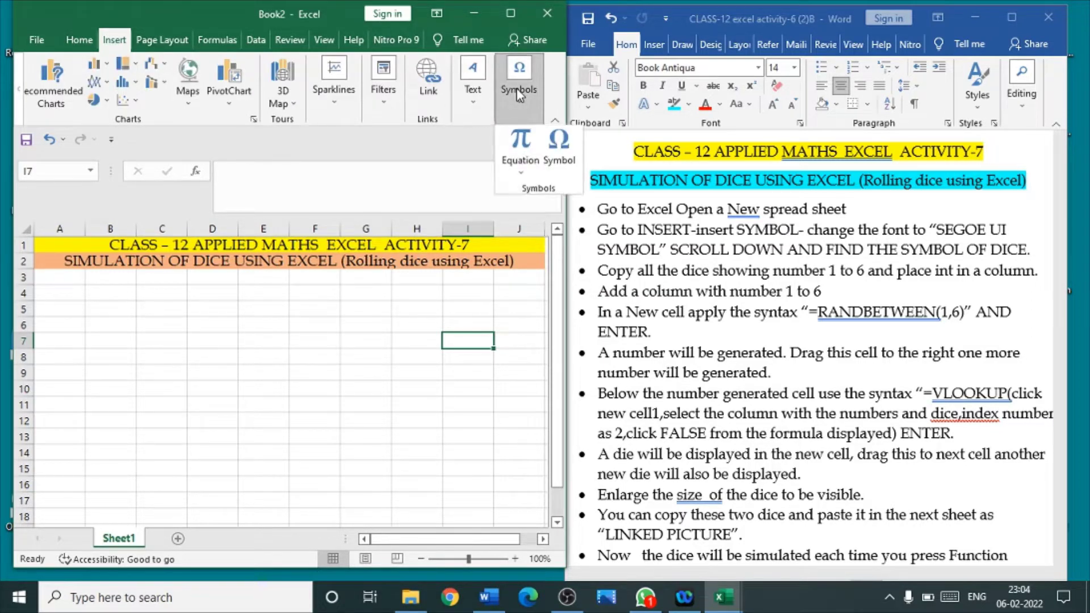
pyautogui.click(560, 142)
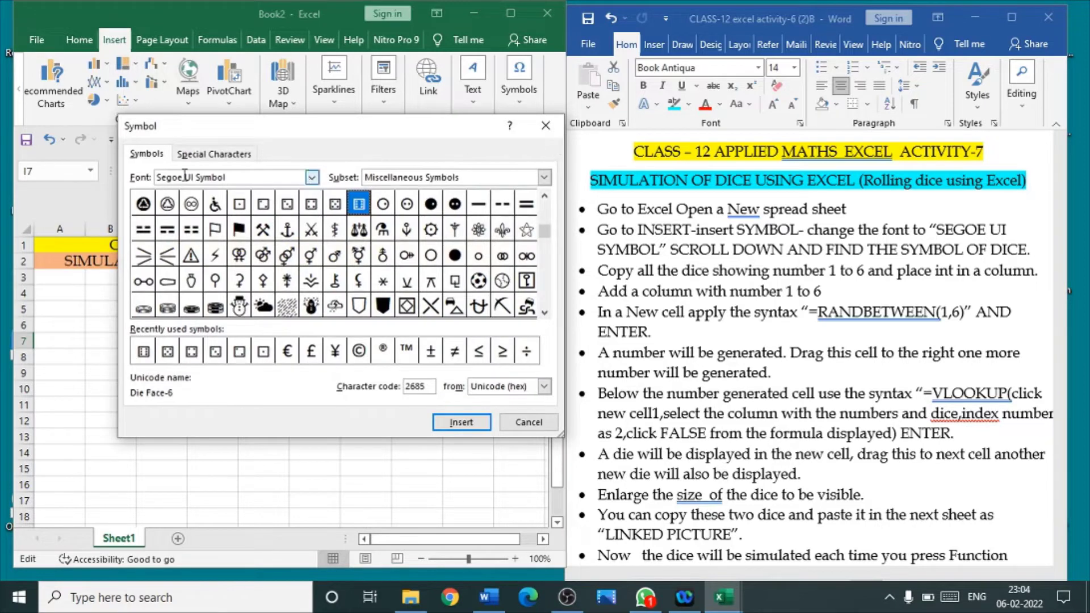
pyautogui.moveTo(234, 178); pyautogui.dragTo(156, 178)
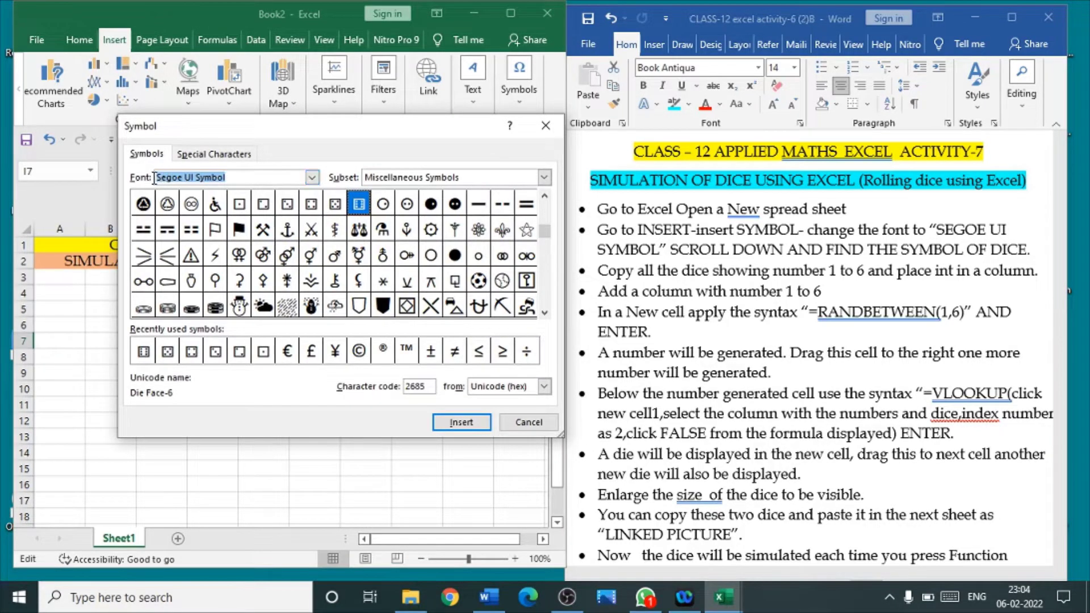
# Locate the Die Face-1 through Die Face-6 symbols in the symbol grid.
pyautogui.click(239, 205)
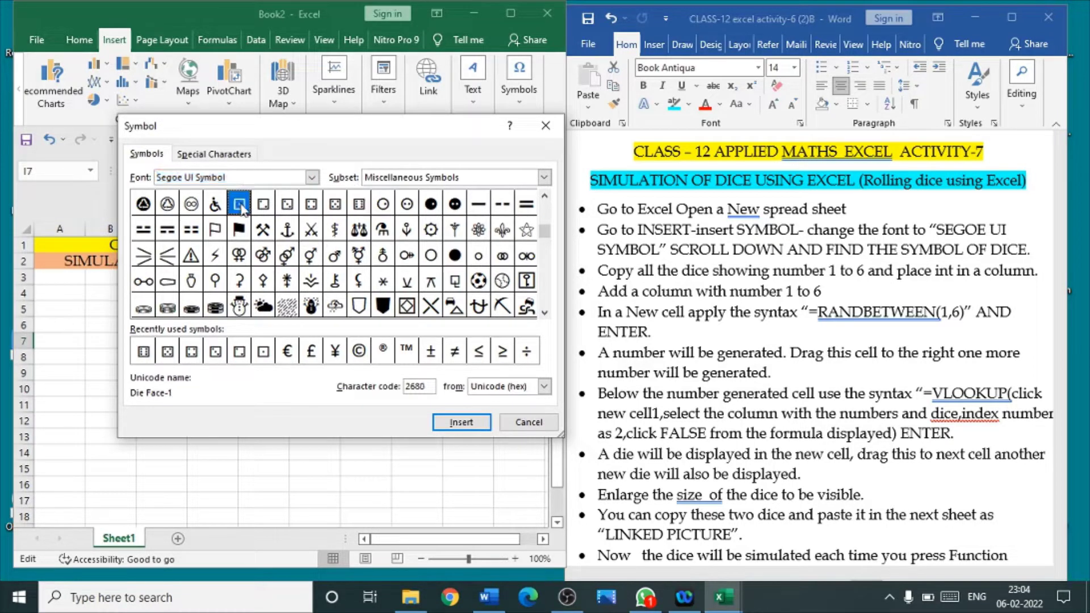
pyautogui.click(263, 204)
pyautogui.click(287, 207)
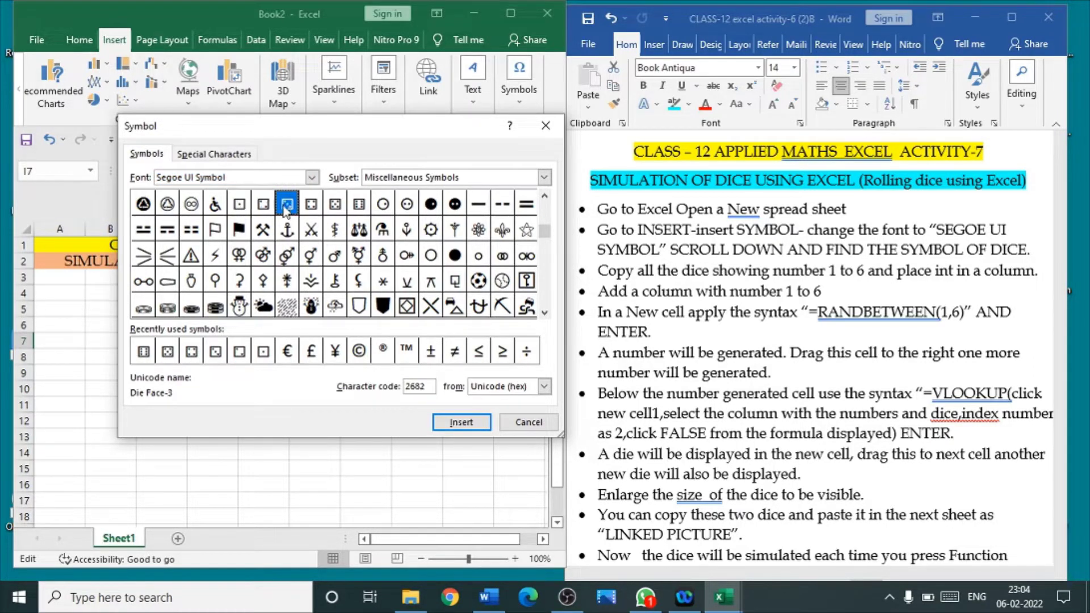
pyautogui.click(318, 210)
pyautogui.click(339, 209)
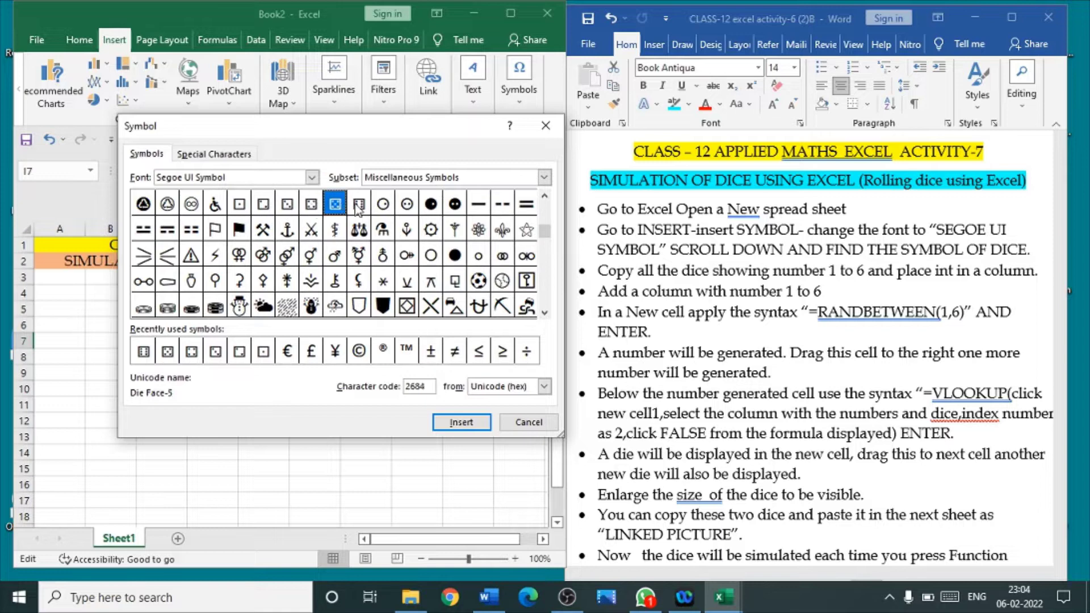
pyautogui.click(358, 206)
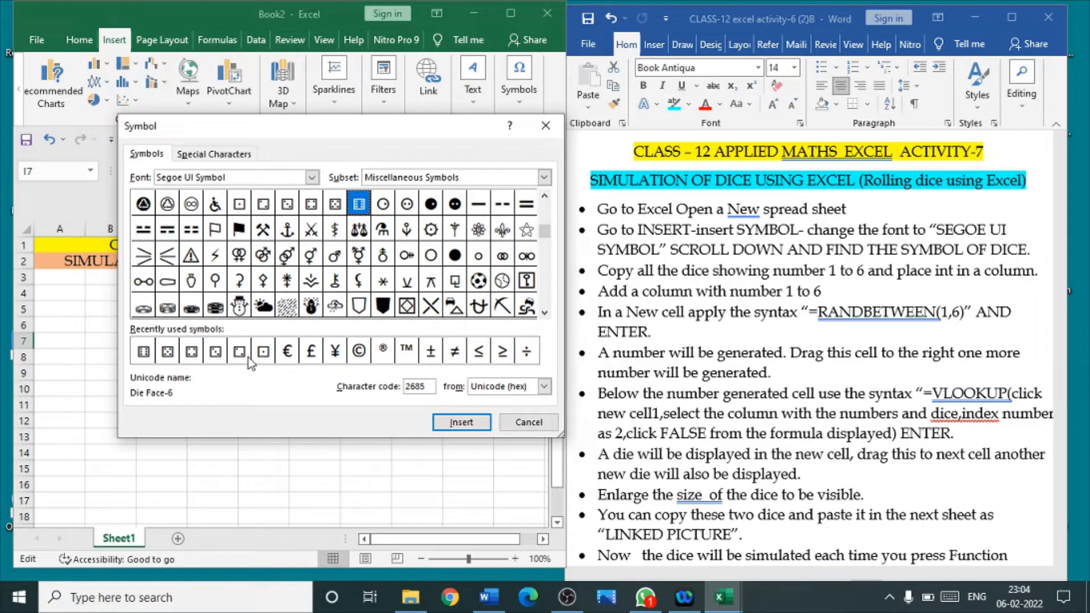
# Insert Die Face-1, Die Face-2 and Die Face-3 into I7, then close the dialog.
pyautogui.click(264, 356)
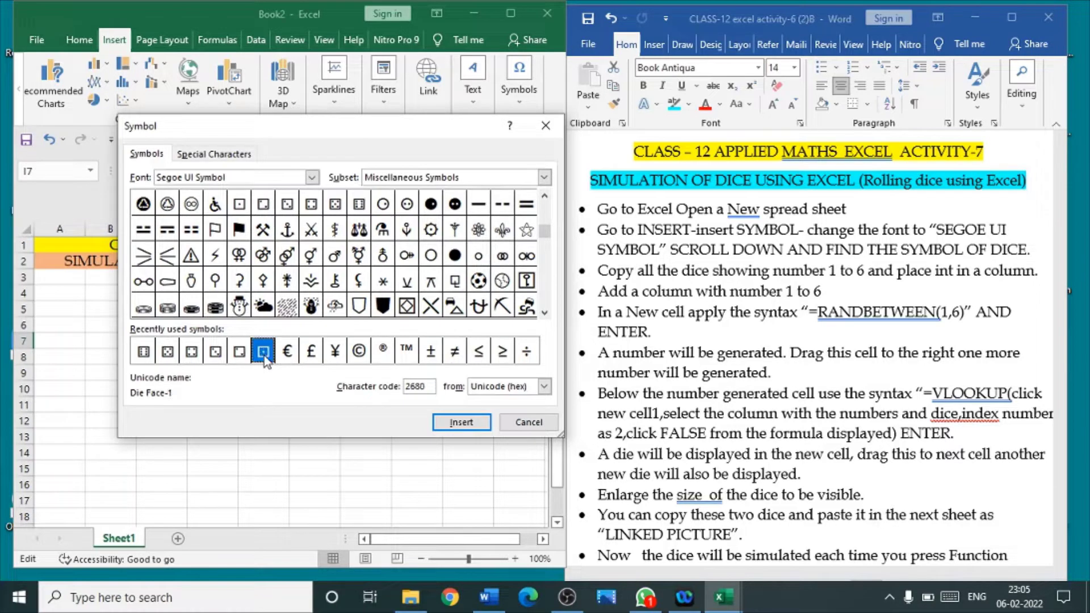
pyautogui.click(461, 423)
pyautogui.click(239, 351)
pyautogui.click(463, 424)
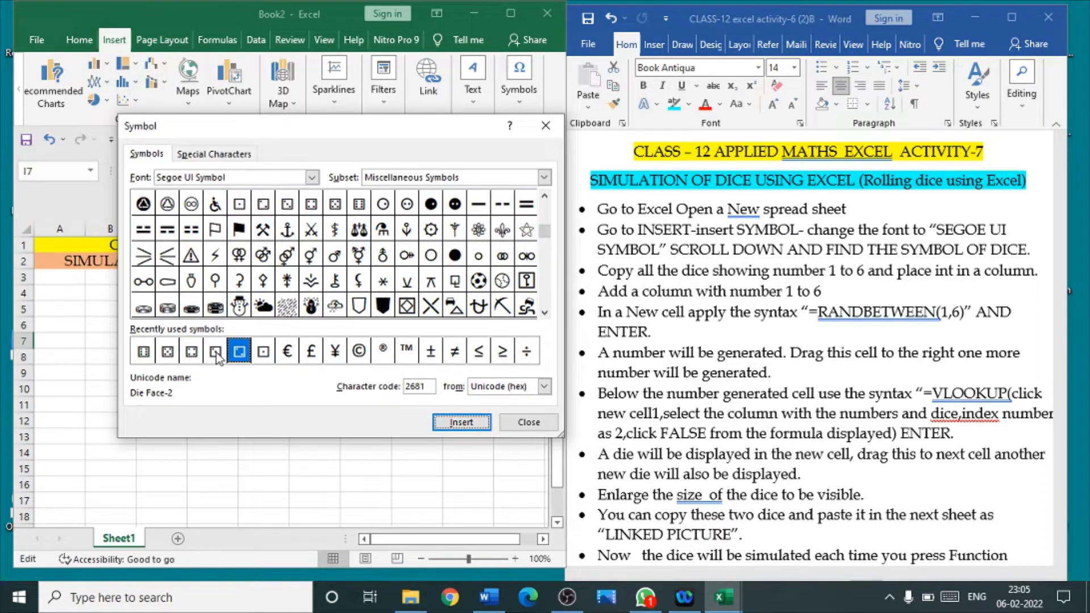
pyautogui.click(216, 352)
pyautogui.click(460, 422)
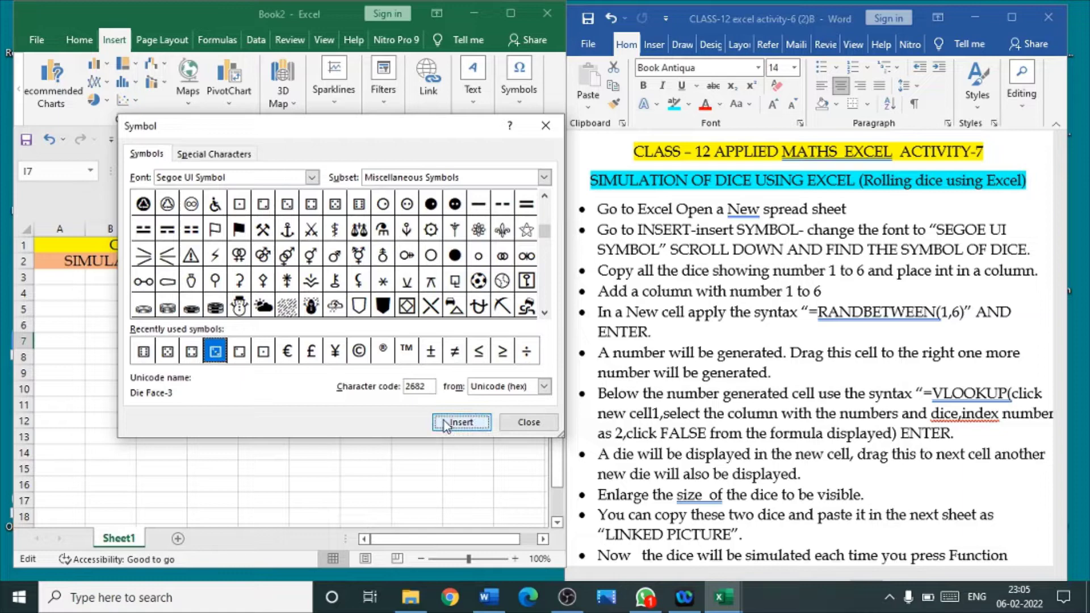
pyautogui.click(546, 429)
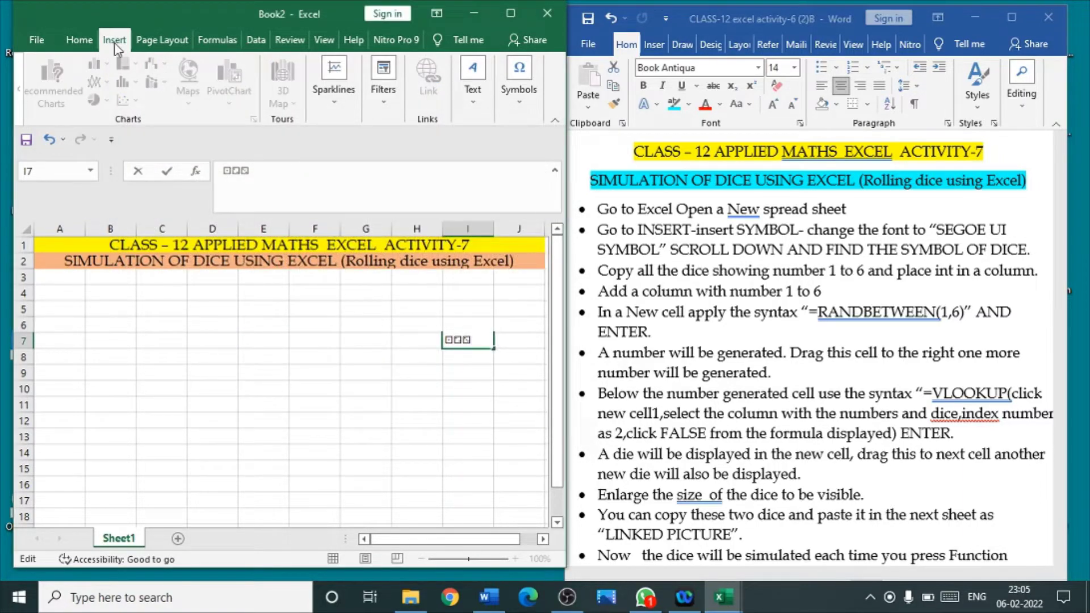
# Reopen the Symbol dialog and add Die Face-4, Die Face-5 and Die Face-6 to I7.
pyautogui.click(520, 85)
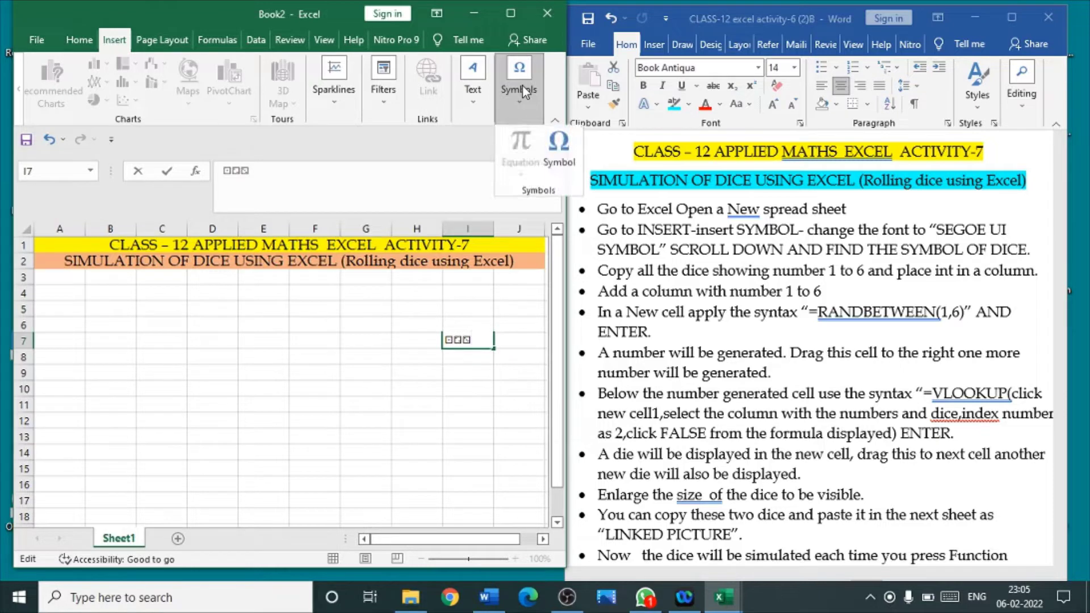
pyautogui.click(560, 148)
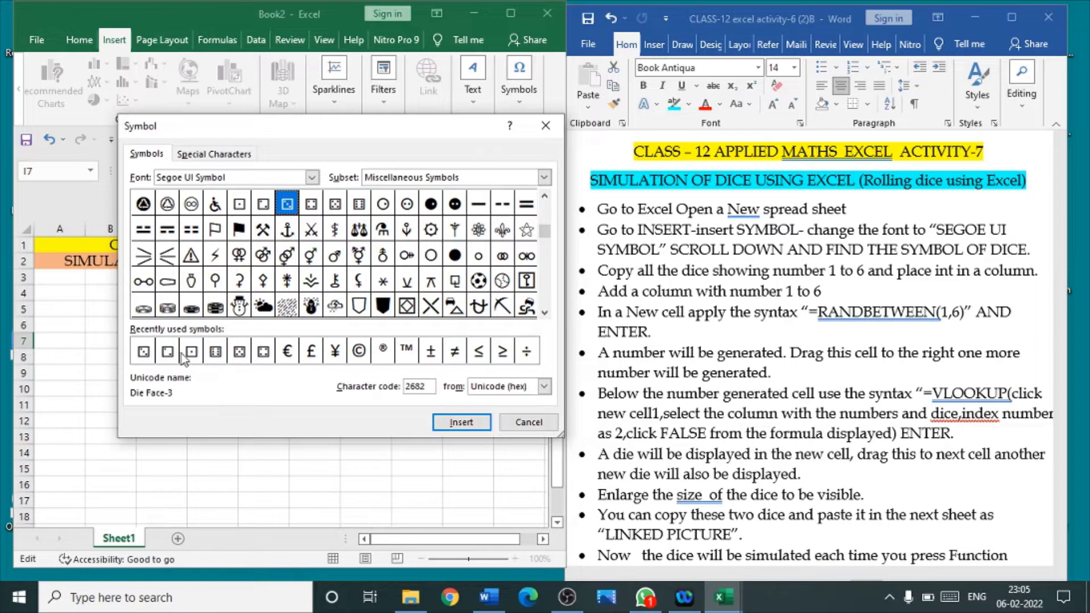
pyautogui.click(264, 353)
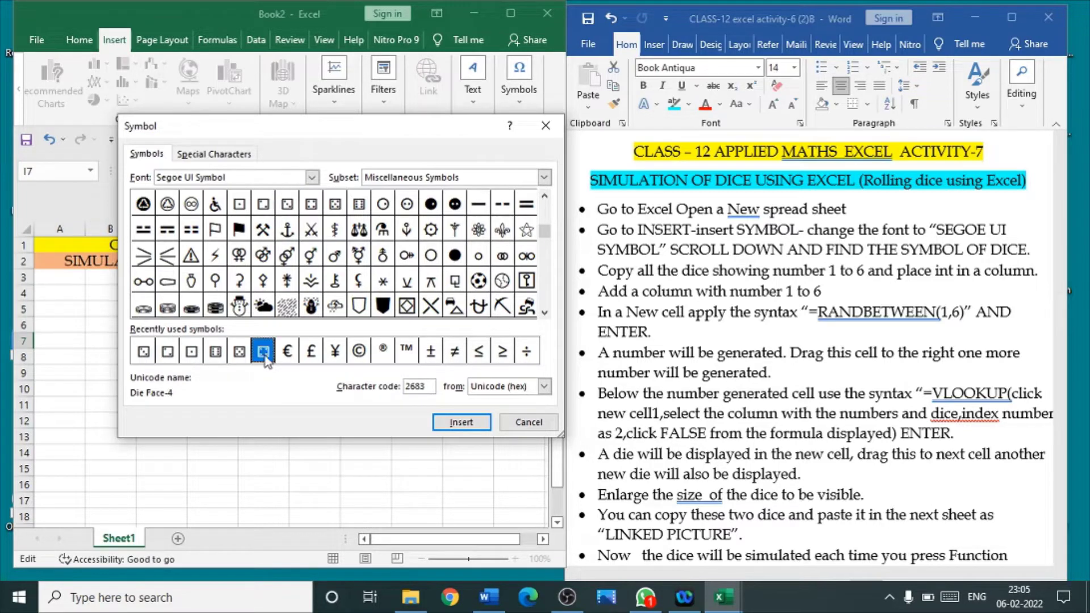
pyautogui.click(462, 422)
pyautogui.click(239, 352)
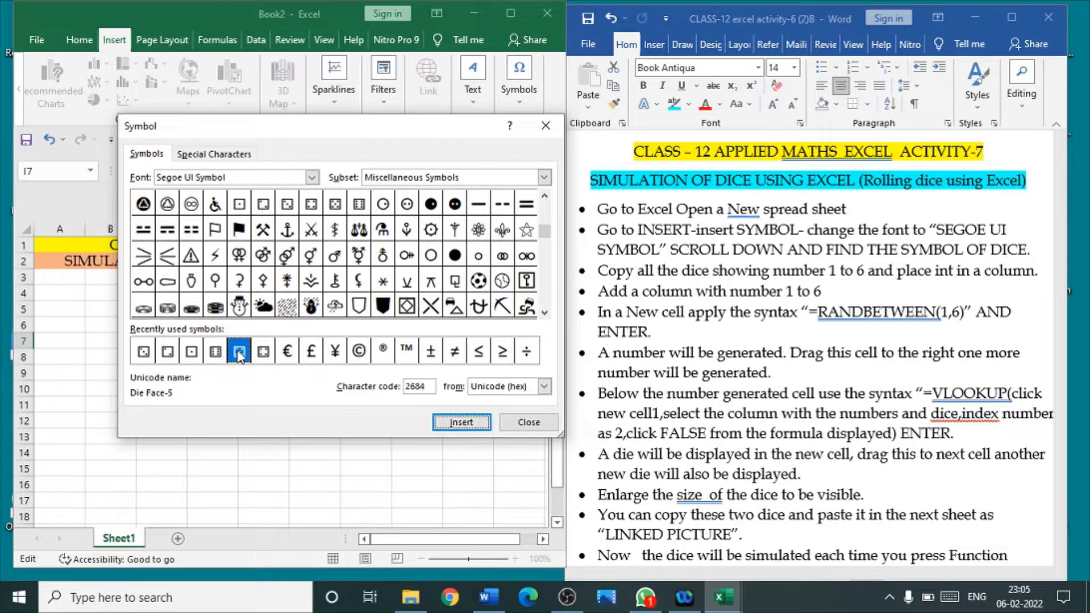
pyautogui.click(462, 423)
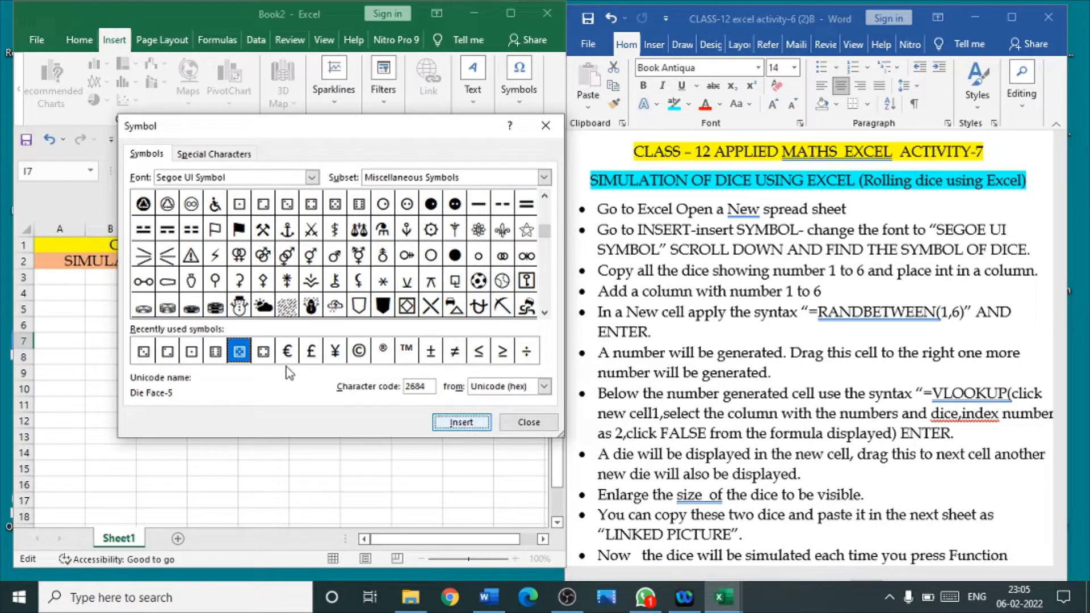
pyautogui.click(218, 353)
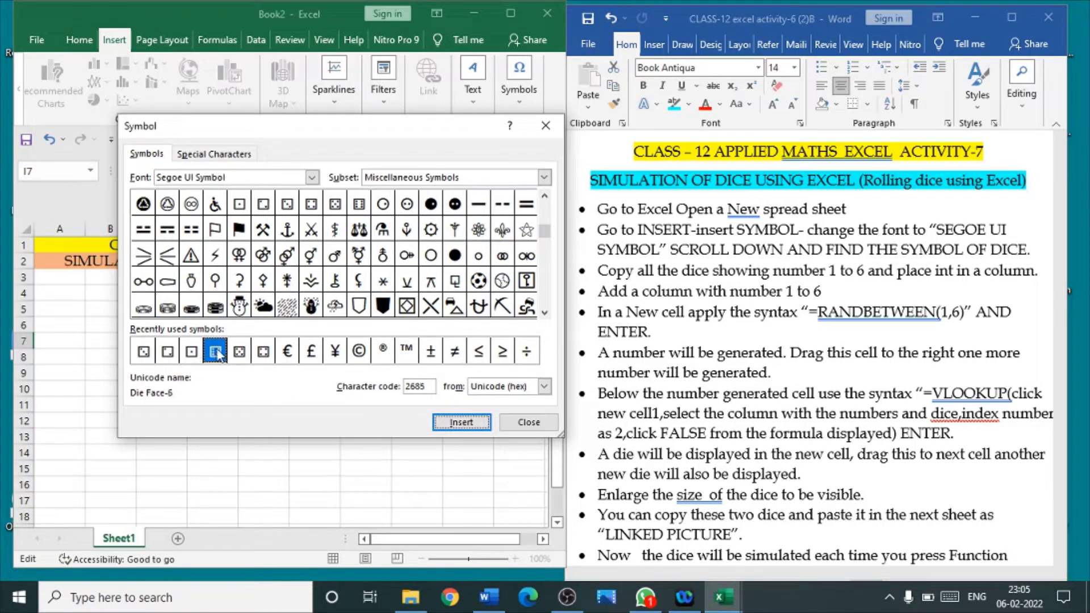
pyautogui.click(443, 433)
pyautogui.click(527, 421)
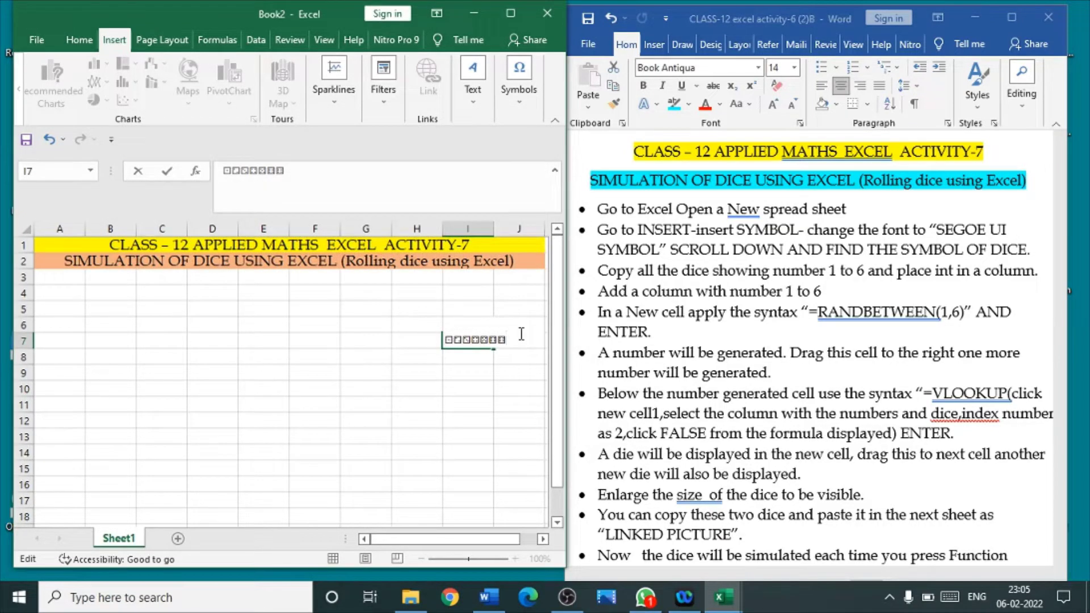
# Move the dice characters from I7 into B4 and trim B4 to the first die.
pyautogui.moveTo(521, 335); pyautogui.dragTo(442, 341)
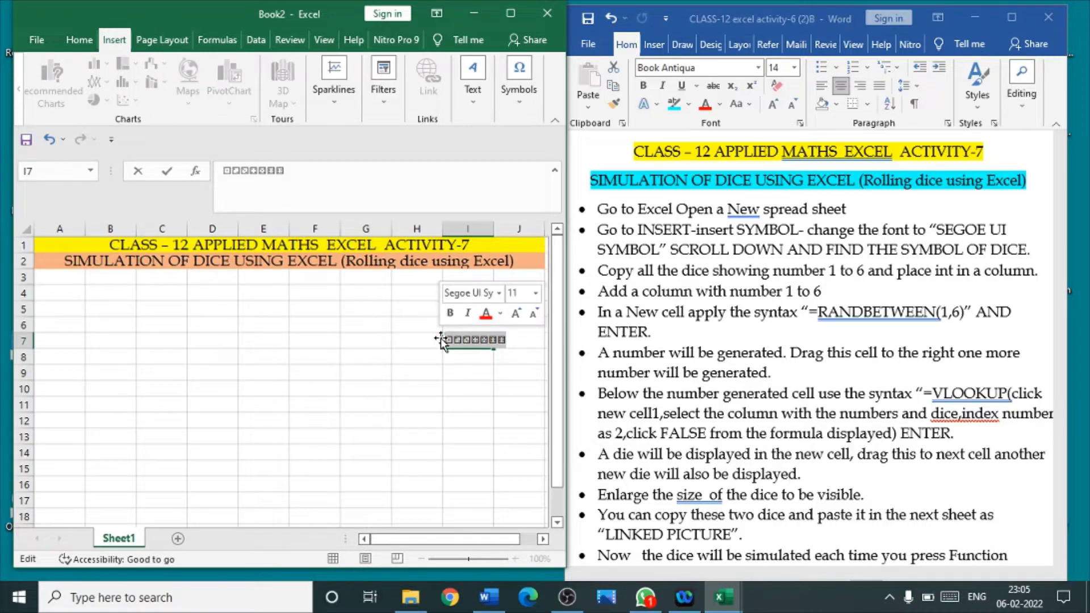
pyautogui.press('BackSpace')
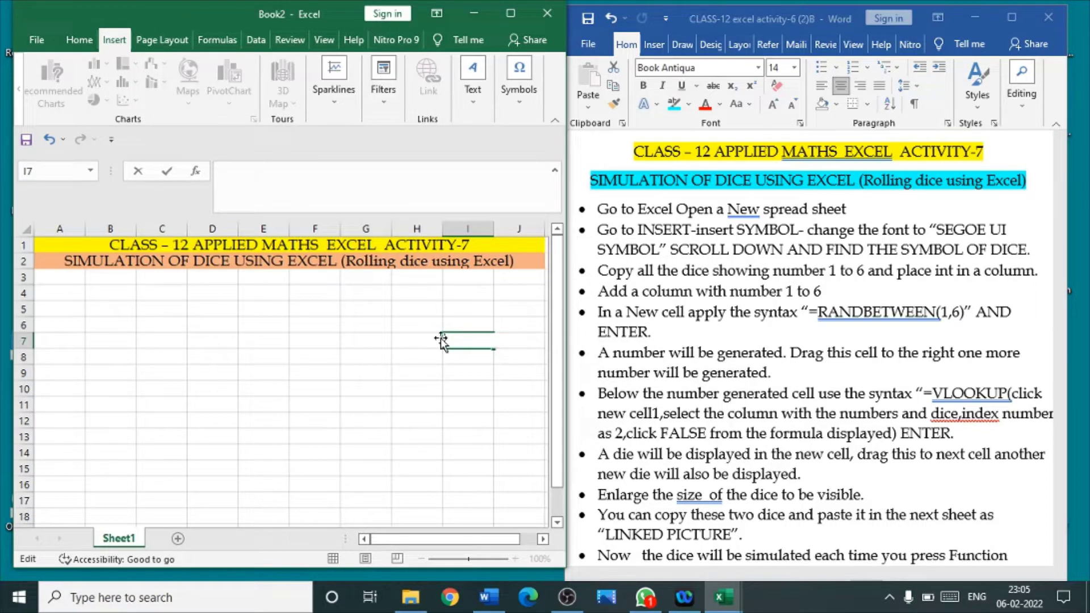
pyautogui.click(122, 295)
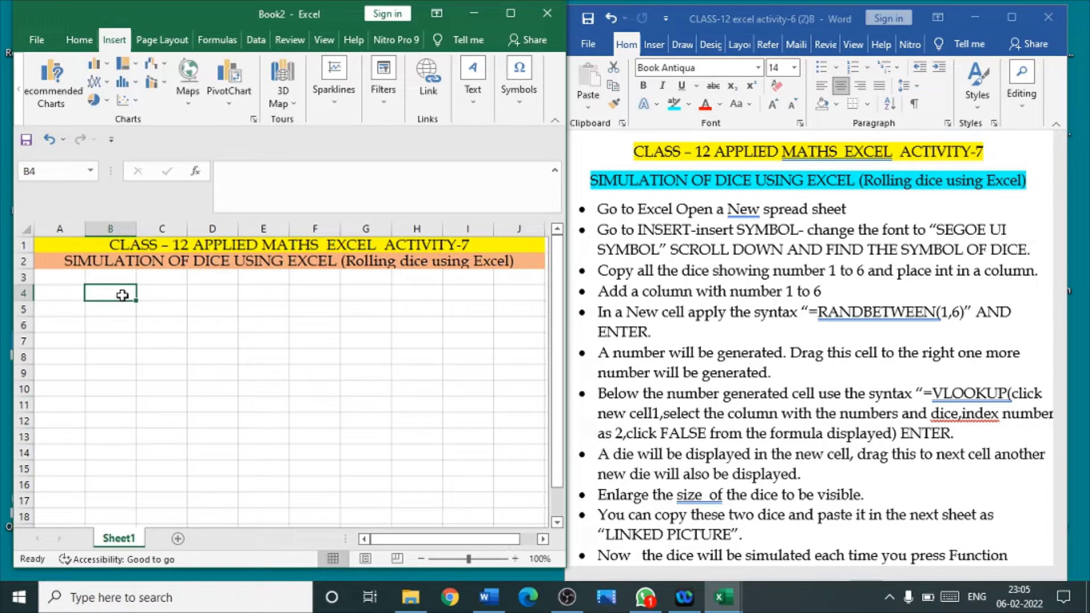
pyautogui.write('□□□□□□□')
pyautogui.doubleClick(105, 293)
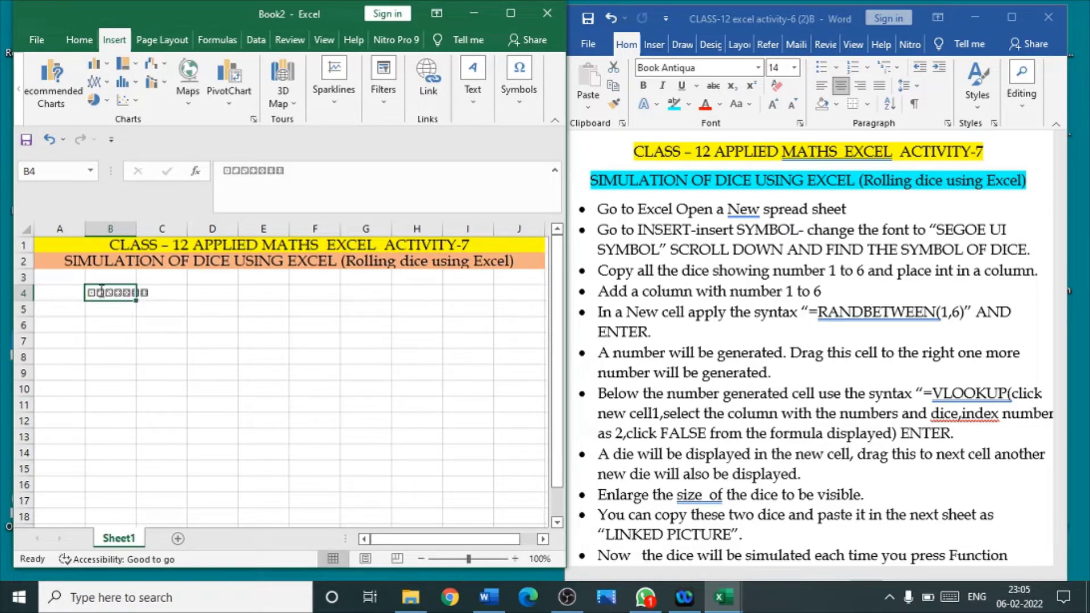
pyautogui.moveTo(105, 293); pyautogui.dragTo(148, 290)
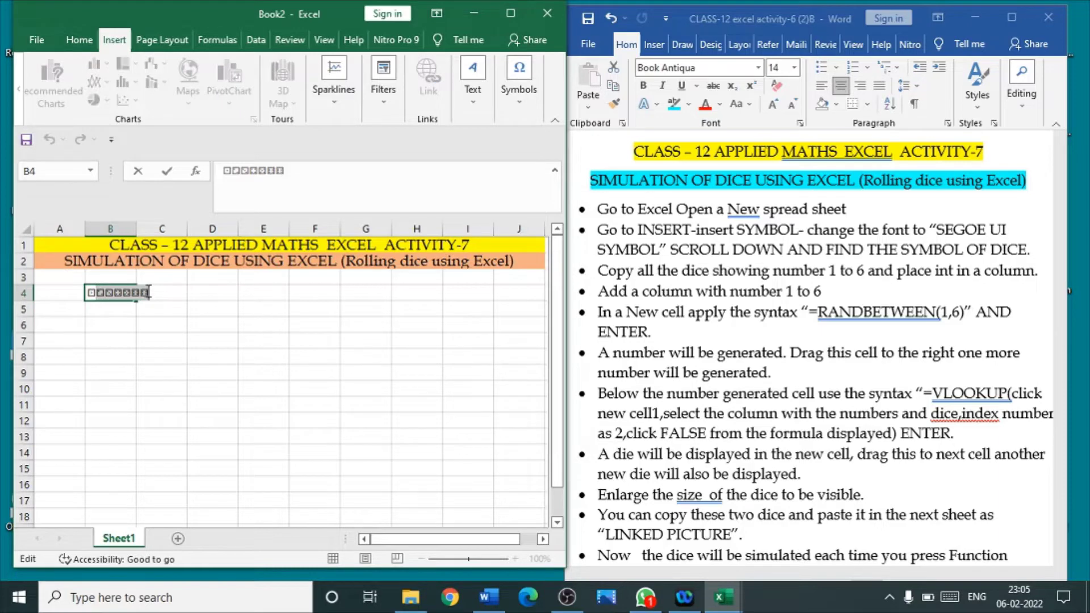
pyautogui.press('Delete')
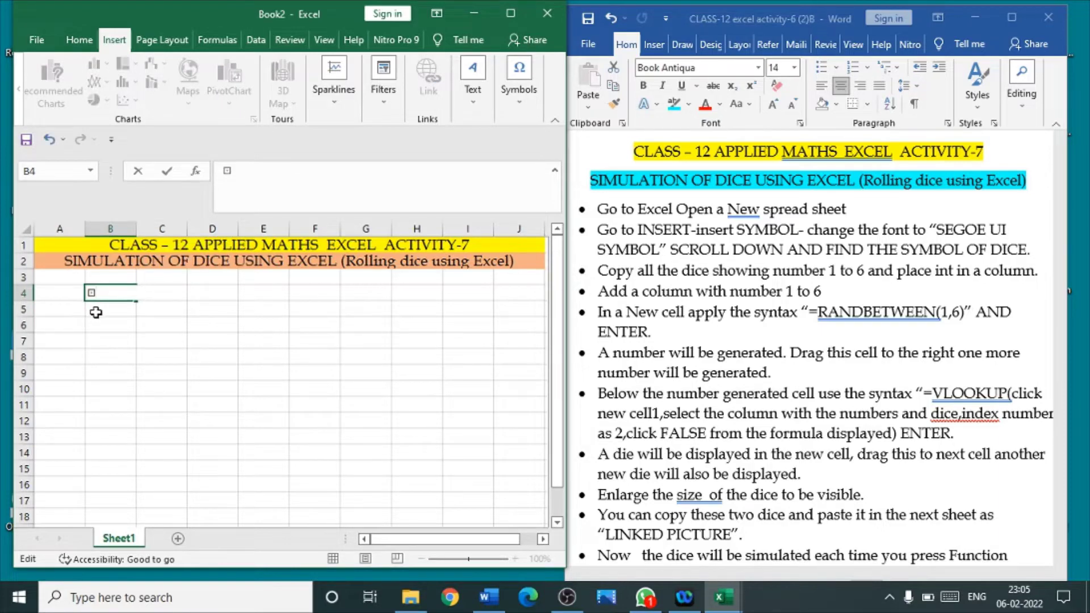
pyautogui.click(96, 312)
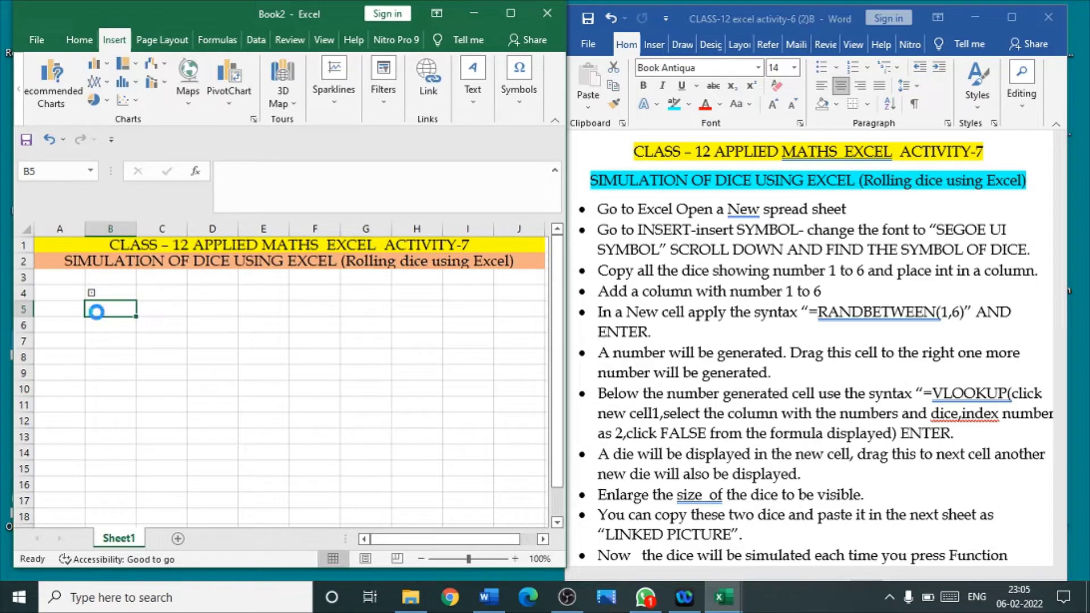
# Paste the dice into B5 and B6, keeping only the next die in each.
pyautogui.write('⚀⚁⚂⚃⚄⚅')
pyautogui.doubleClick(97, 308)
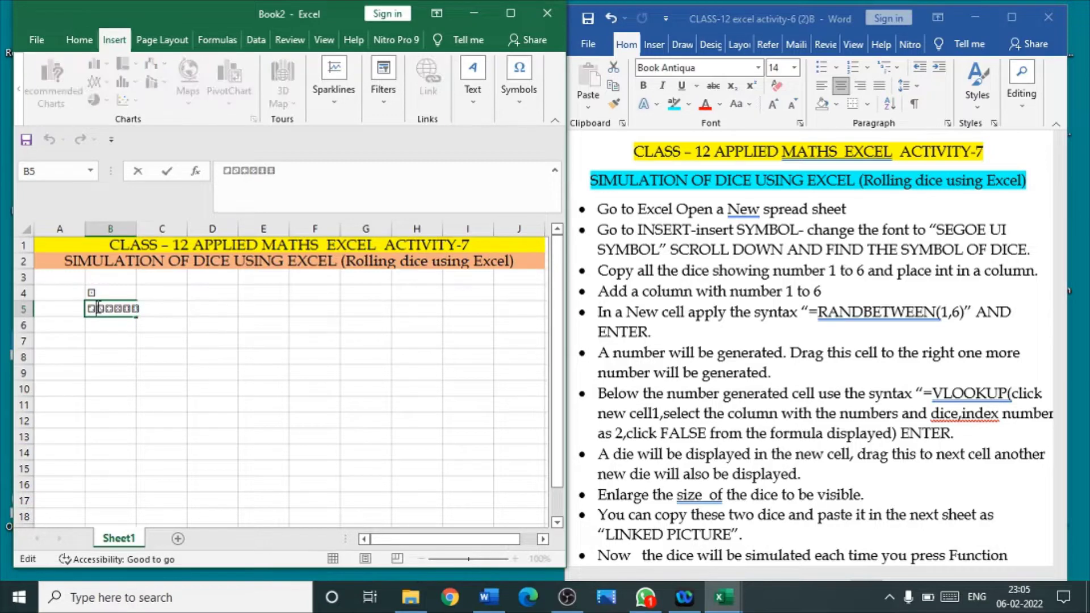
pyautogui.moveTo(98, 309); pyautogui.dragTo(138, 311)
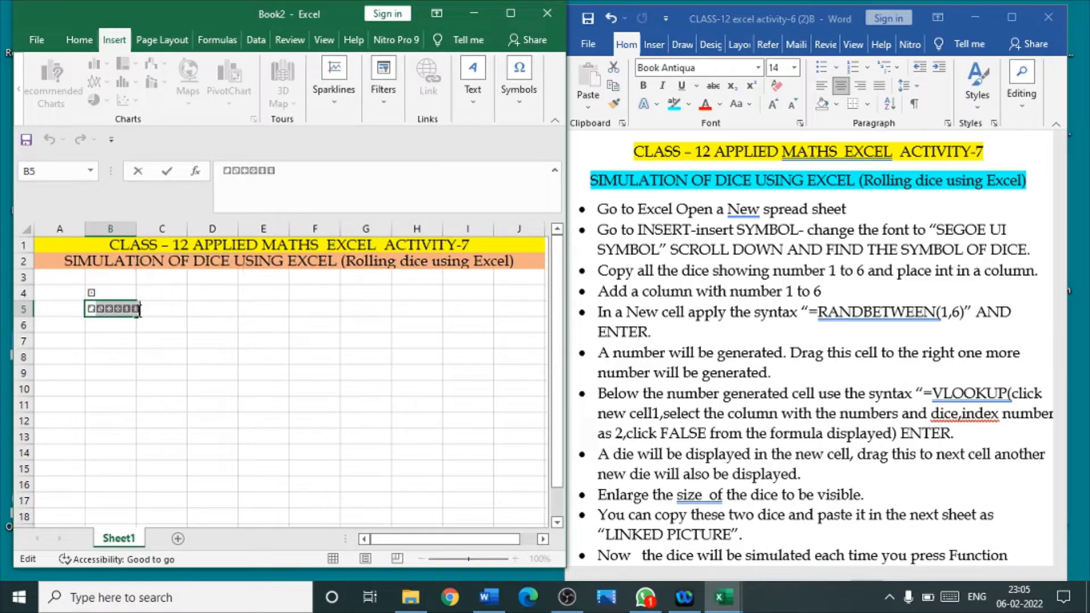
pyautogui.press('Delete')
pyautogui.click(118, 327)
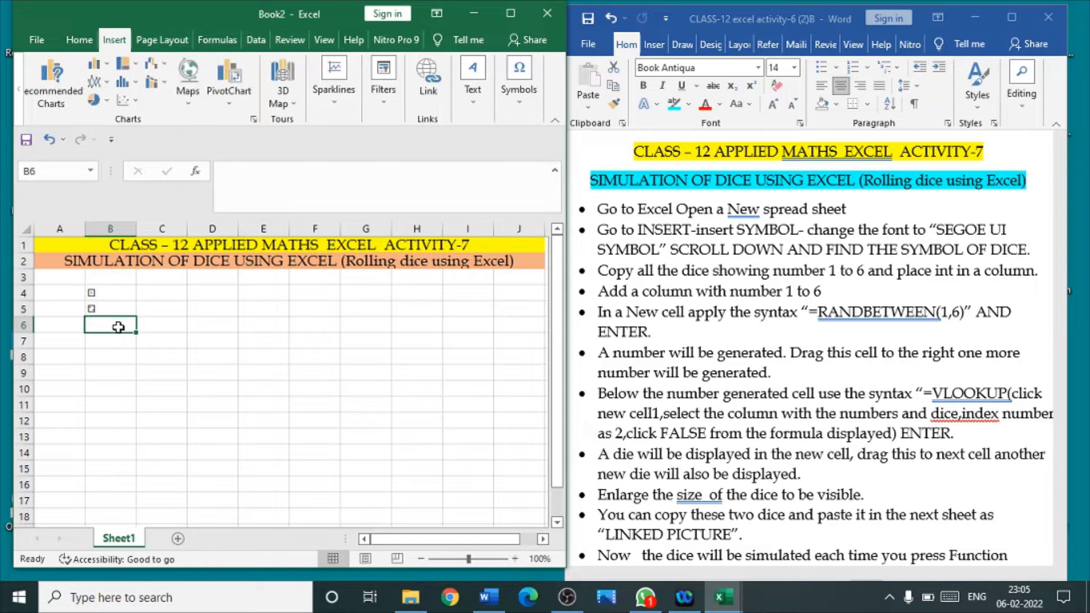
pyautogui.write('⚁⚂⚃⚄⚅')
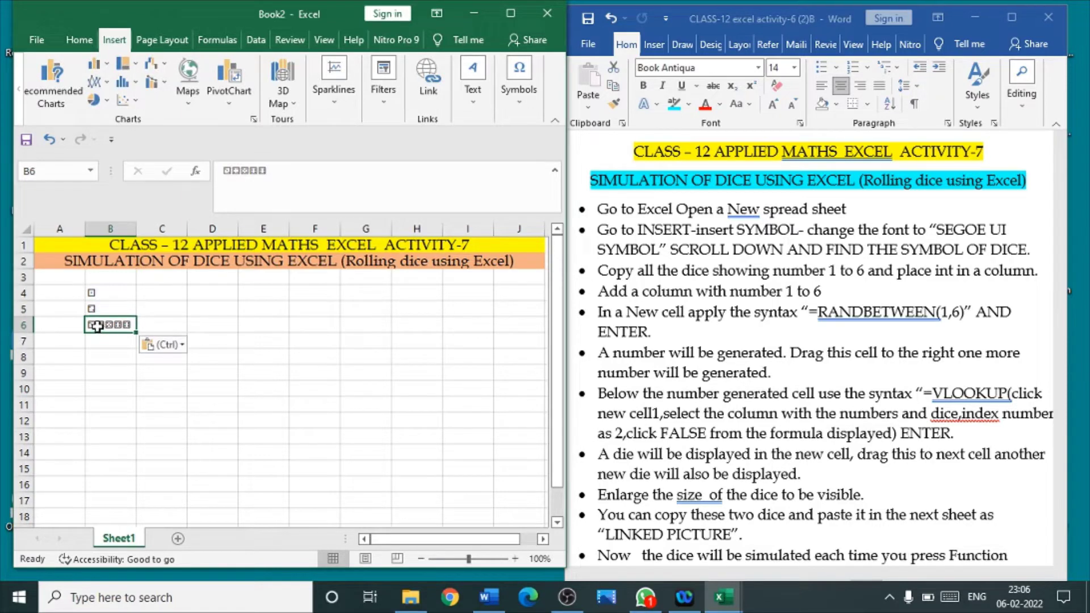
pyautogui.doubleClick(97, 326)
pyautogui.moveTo(98, 326); pyautogui.dragTo(131, 325)
pyautogui.press('Delete')
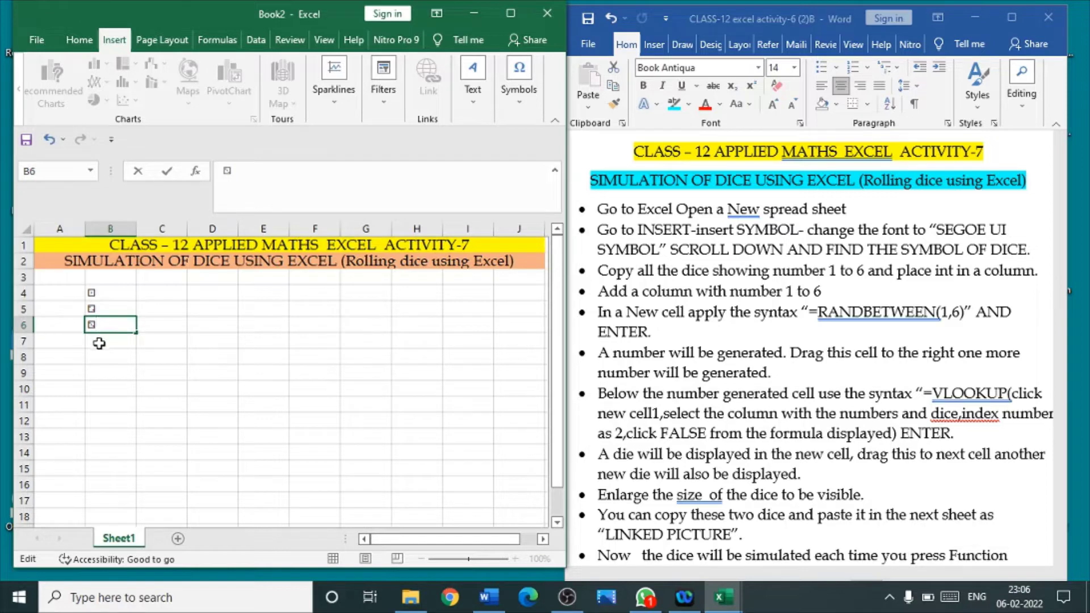
pyautogui.click(98, 342)
# Paste and trim the dice in B7 and B8, then paste the last two dice into B9.
pyautogui.write('⚂⚃⚄⚅')
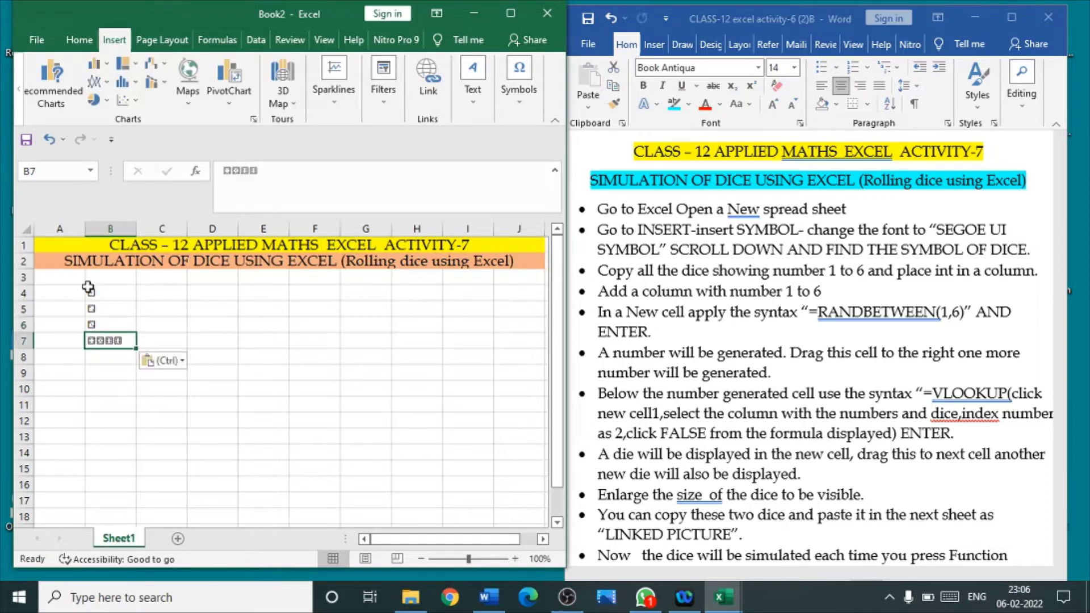
pyautogui.doubleClick(119, 343)
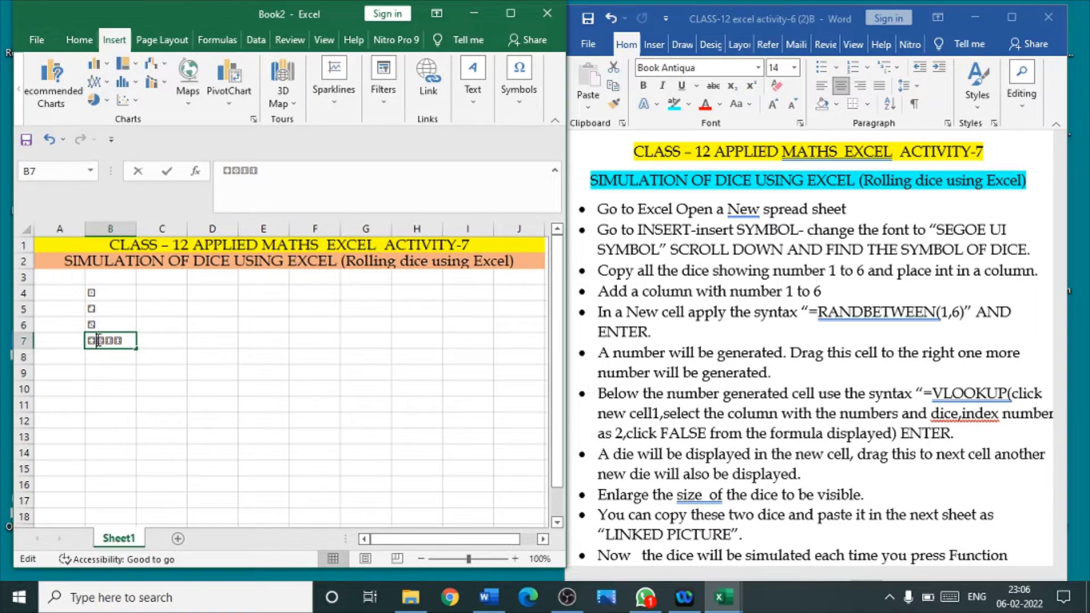
pyautogui.moveTo(119, 343); pyautogui.dragTo(123, 342)
pyautogui.press('Delete')
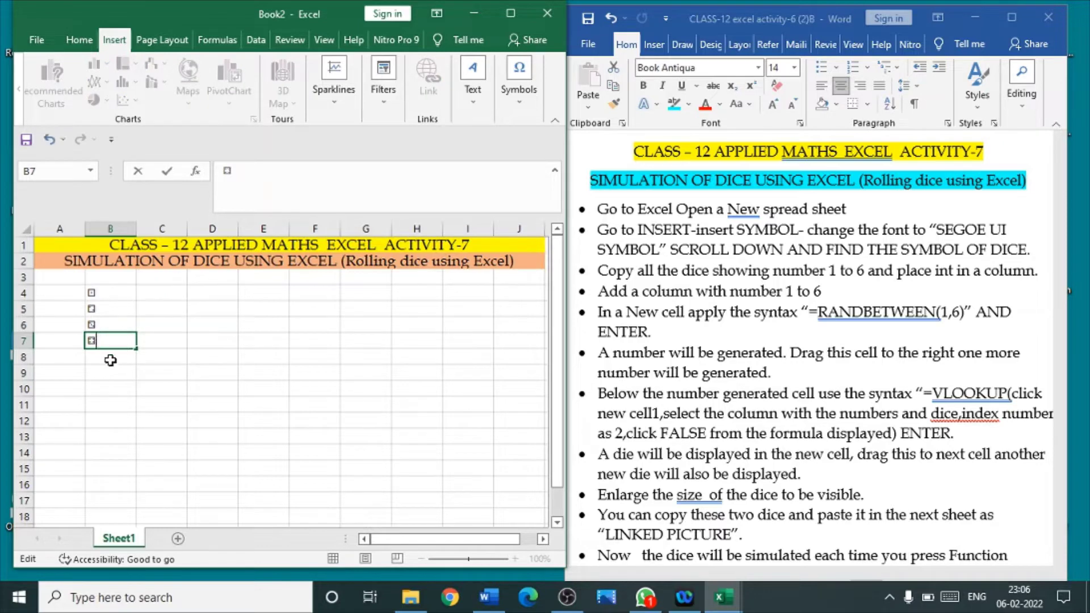
pyautogui.click(110, 358)
pyautogui.hotkey('ctrl', 'v')
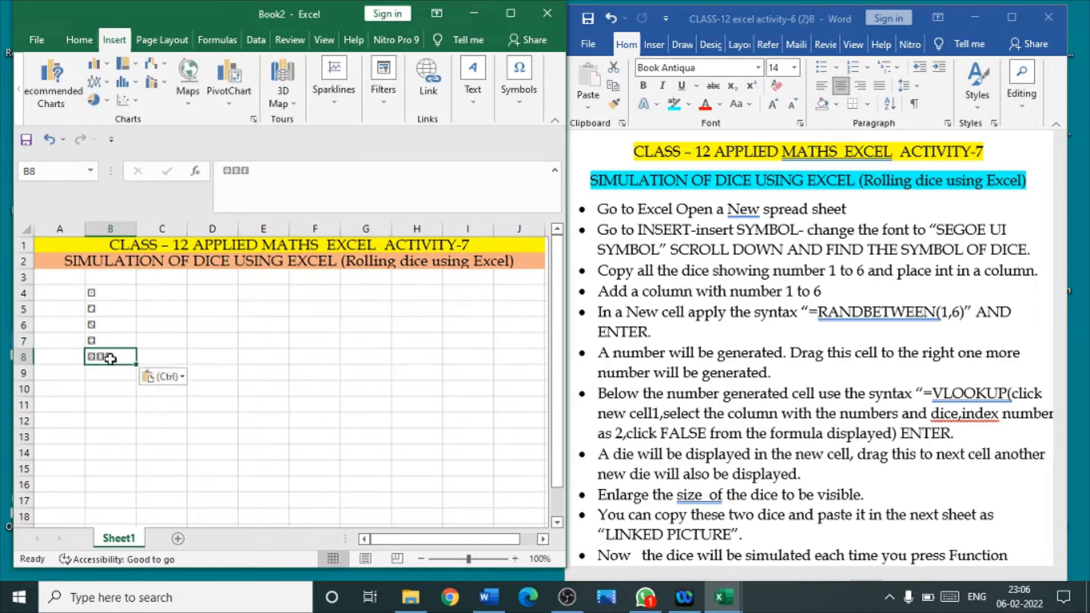
pyautogui.doubleClick(99, 356)
pyautogui.moveTo(99, 357); pyautogui.dragTo(118, 357)
pyautogui.press('Delete')
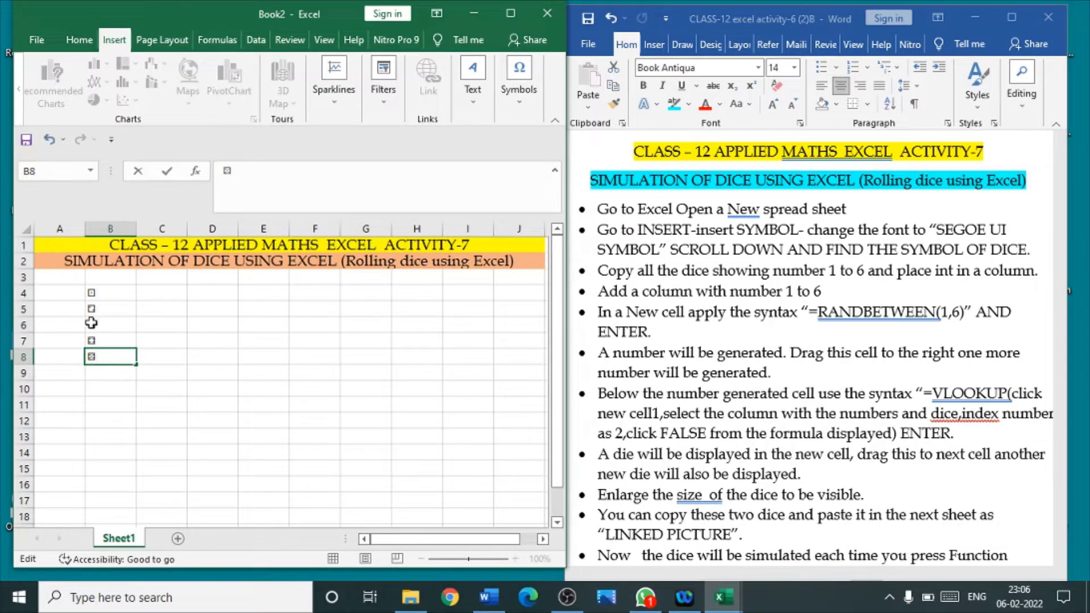
pyautogui.click(110, 377)
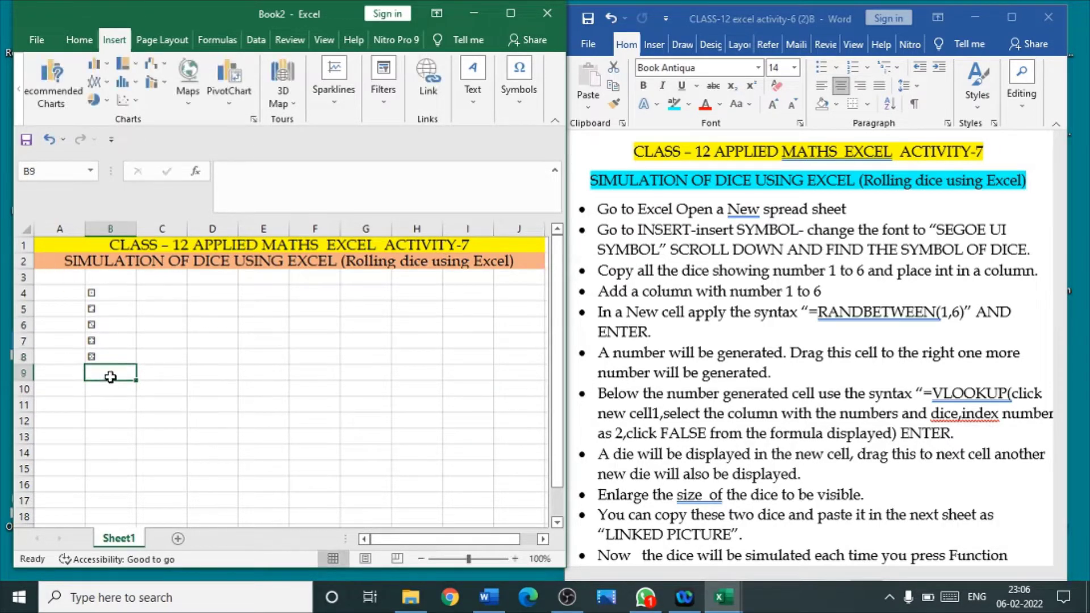
pyautogui.write('⚄⚄')
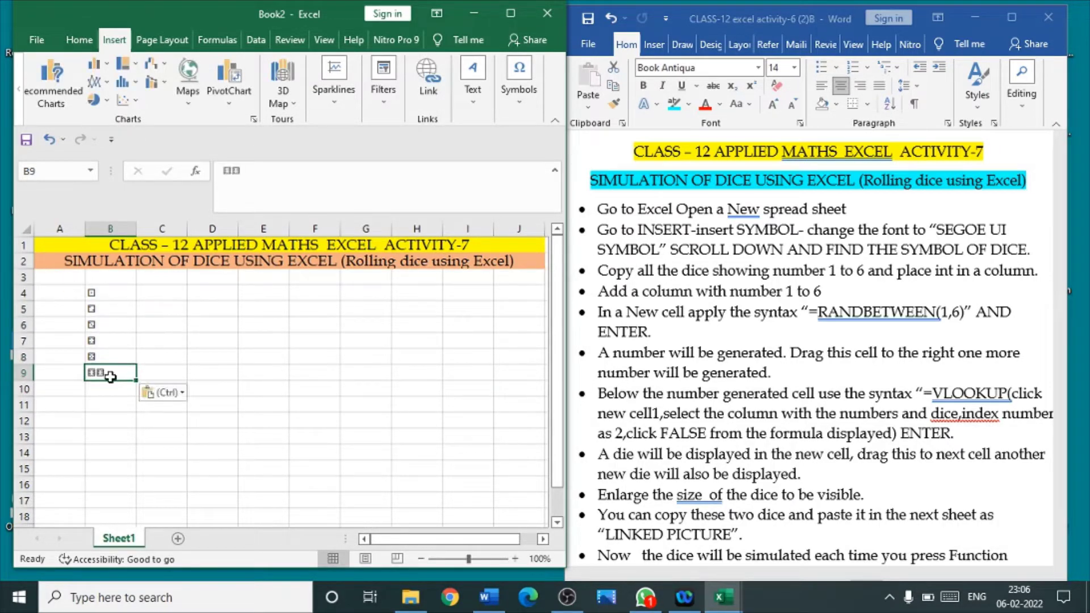
# Enter the numbers 1 to 6 down A4:A9.
pyautogui.click(74, 294)
pyautogui.write('1')
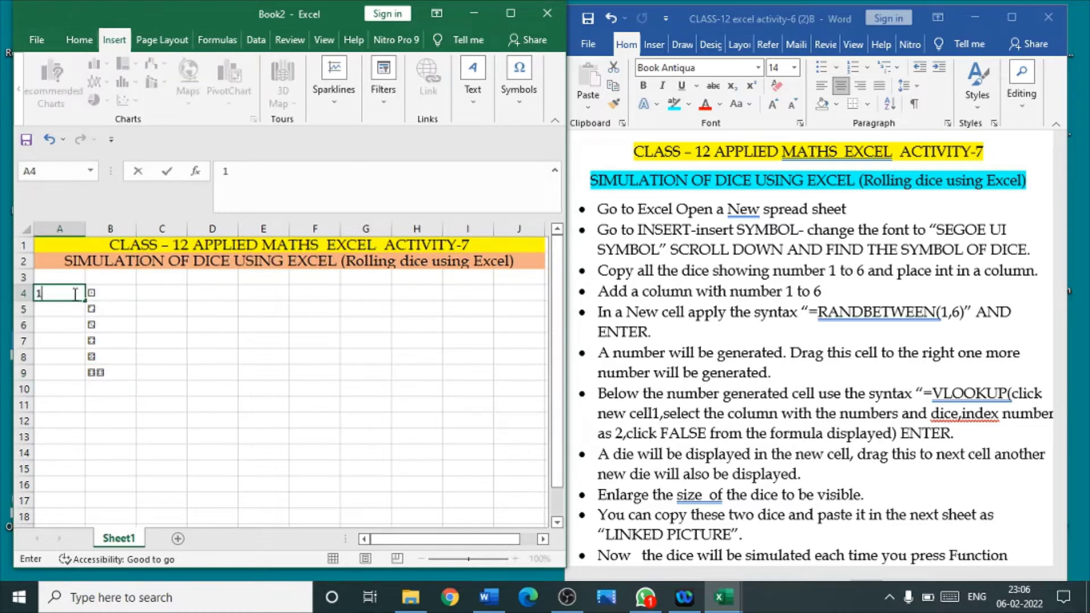
pyautogui.press('Return')
pyautogui.write('2')
pyautogui.press('Return')
pyautogui.write('3')
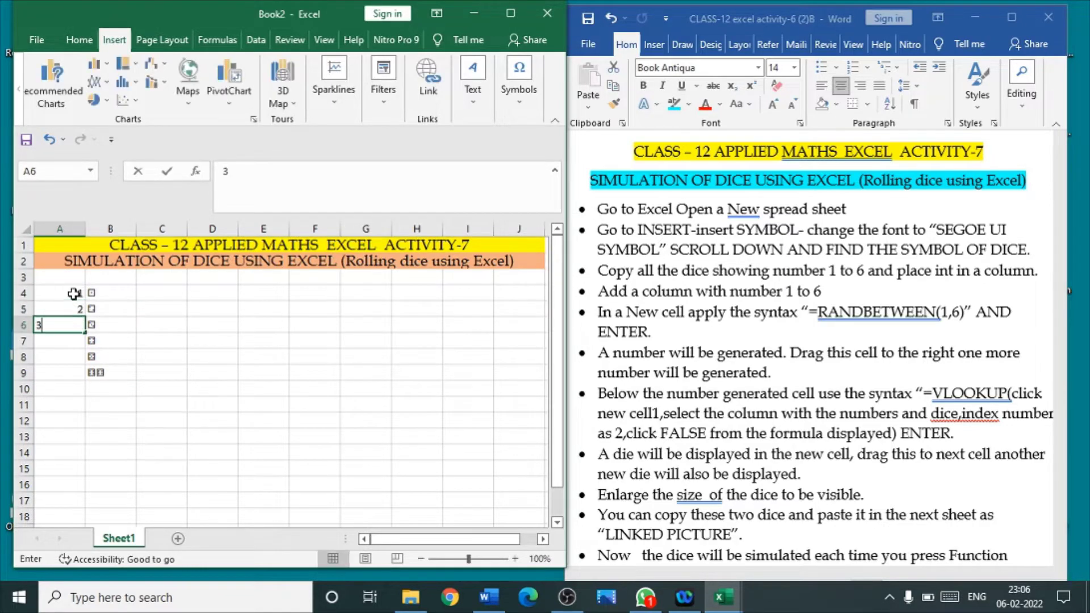
pyautogui.press('Return')
pyautogui.write('4')
pyautogui.press('Return')
pyautogui.write('5')
pyautogui.press('Return')
pyautogui.write('6')
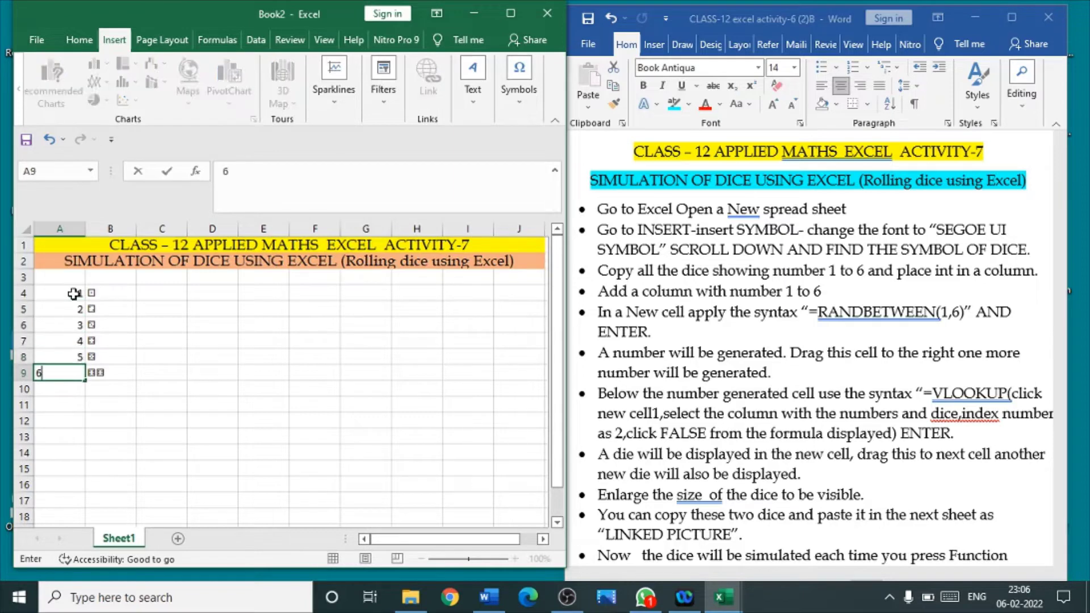
# Remove the extra die from B9 so it holds only the sixth face.
pyautogui.doubleClick(126, 374)
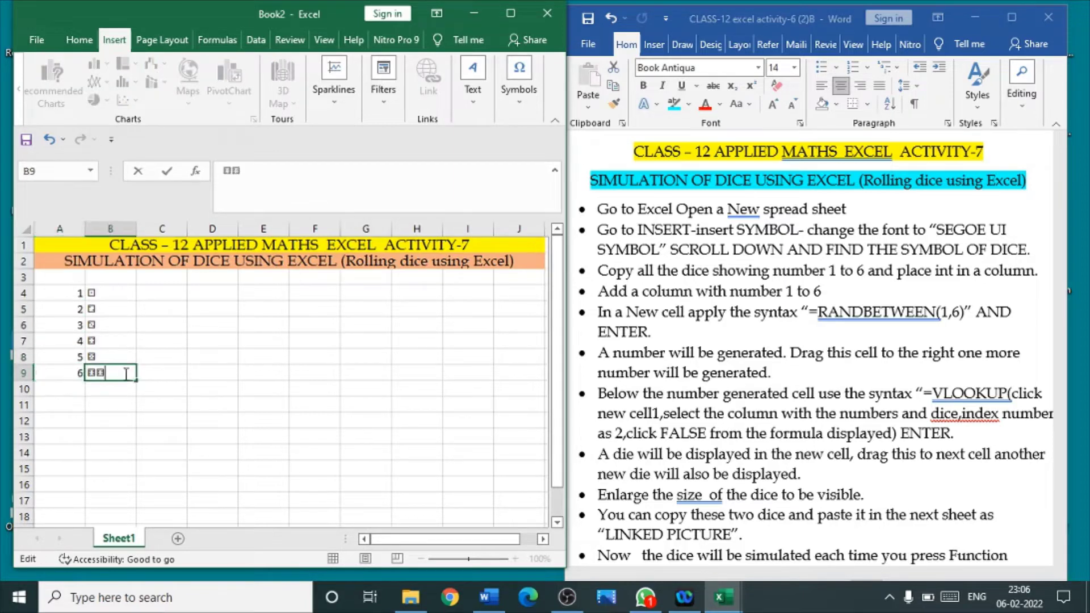
pyautogui.press('BackSpace')
pyautogui.click(114, 401)
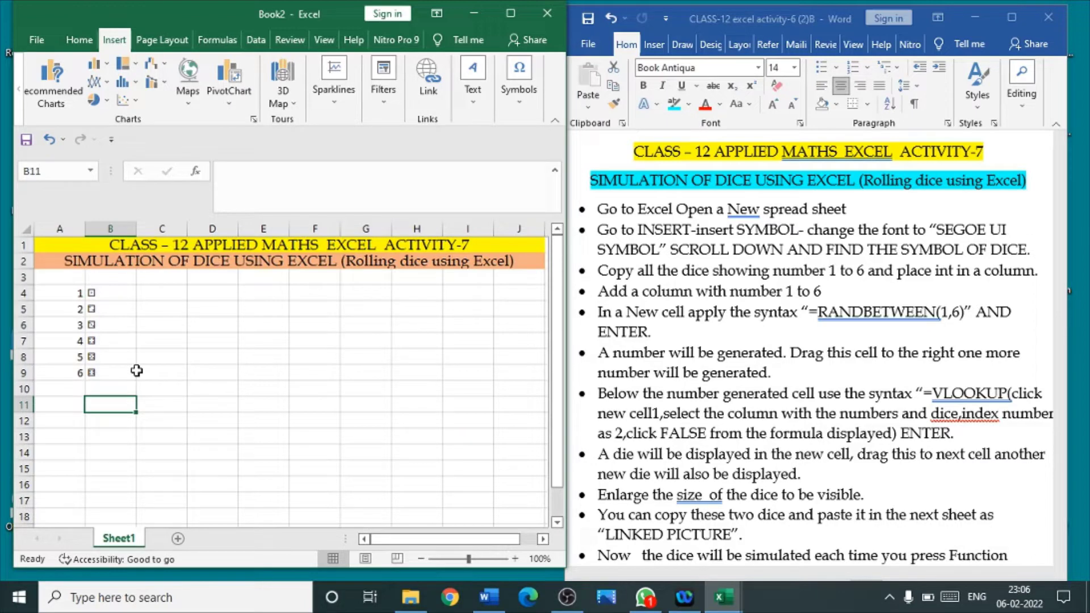
pyautogui.click(156, 294)
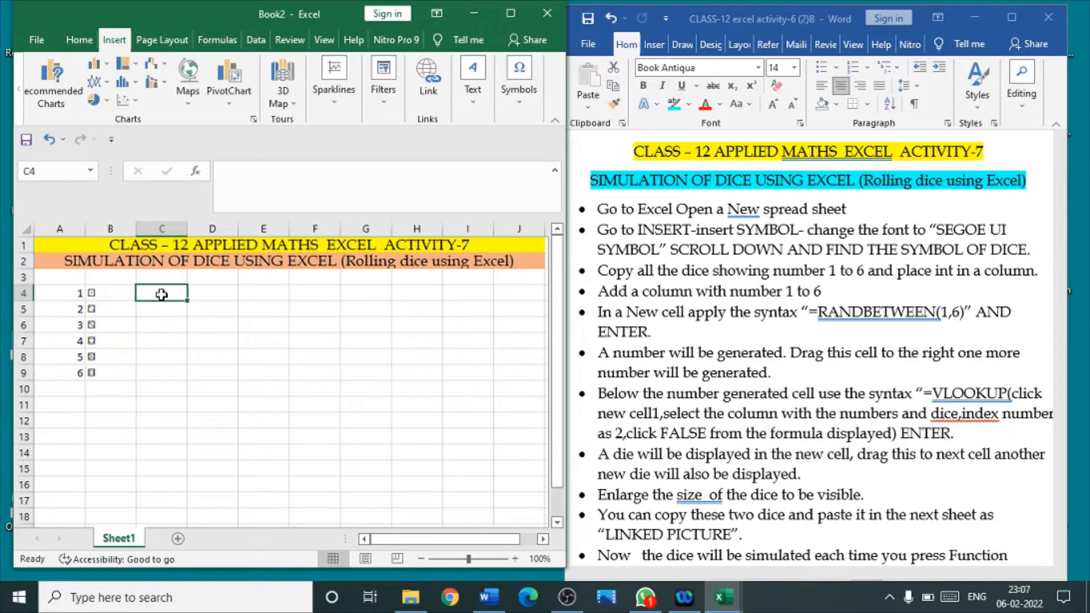
# Enter =RANDBETWEEN(1,6) in C4 and fill it across to D4.
pyautogui.write('=')
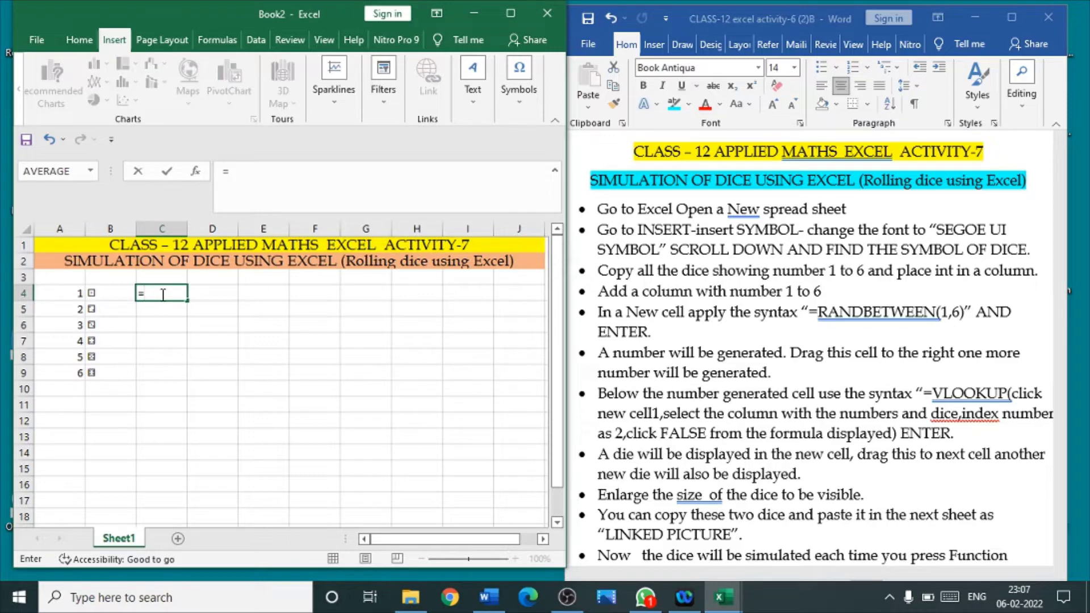
pyautogui.write('RANDB')
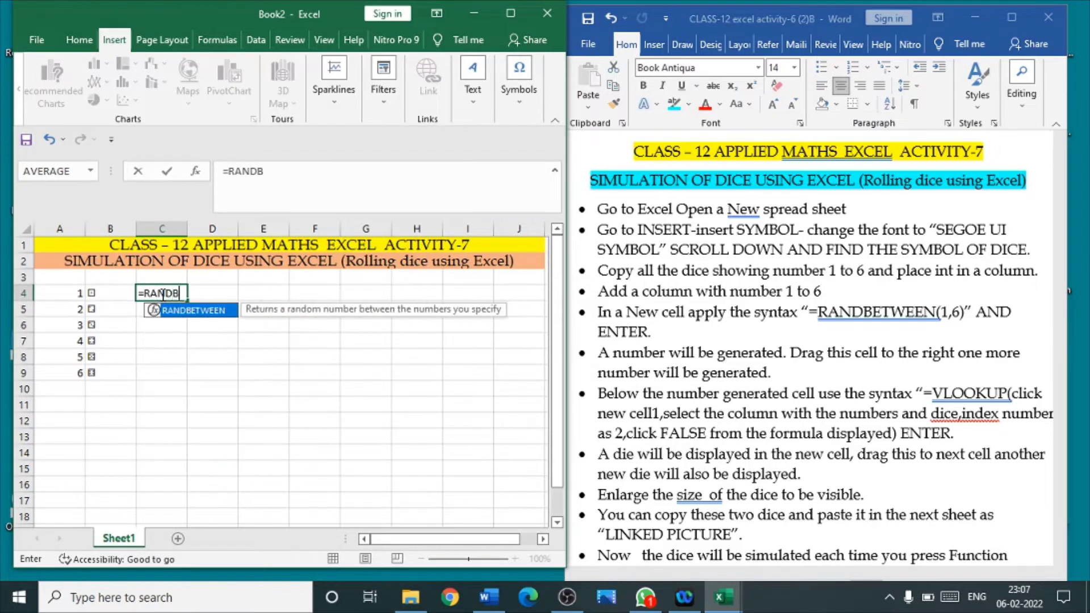
pyautogui.write('ETWEEN')
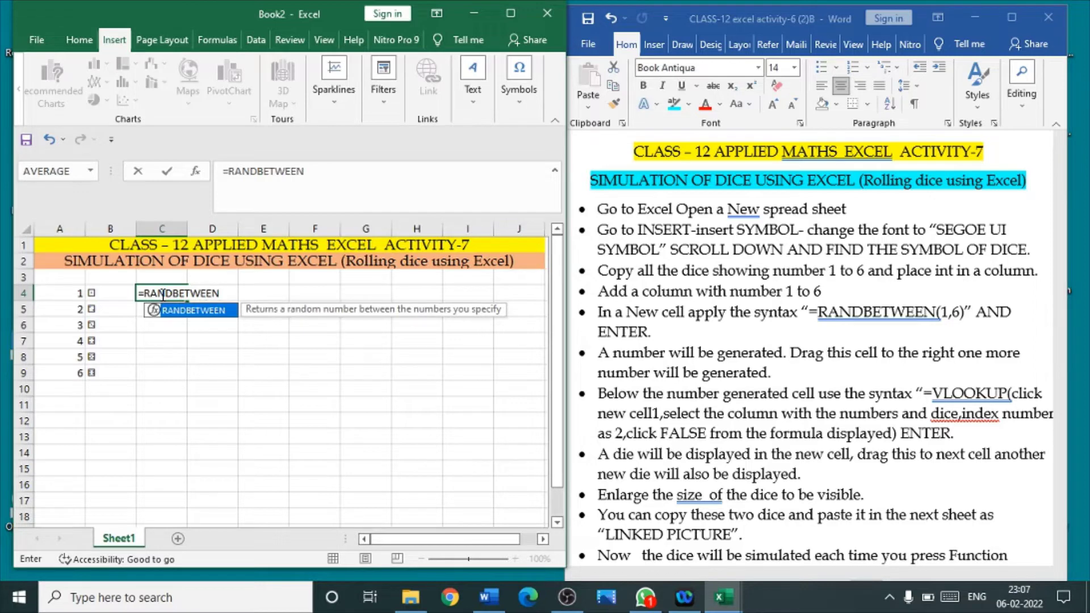
pyautogui.write('(')
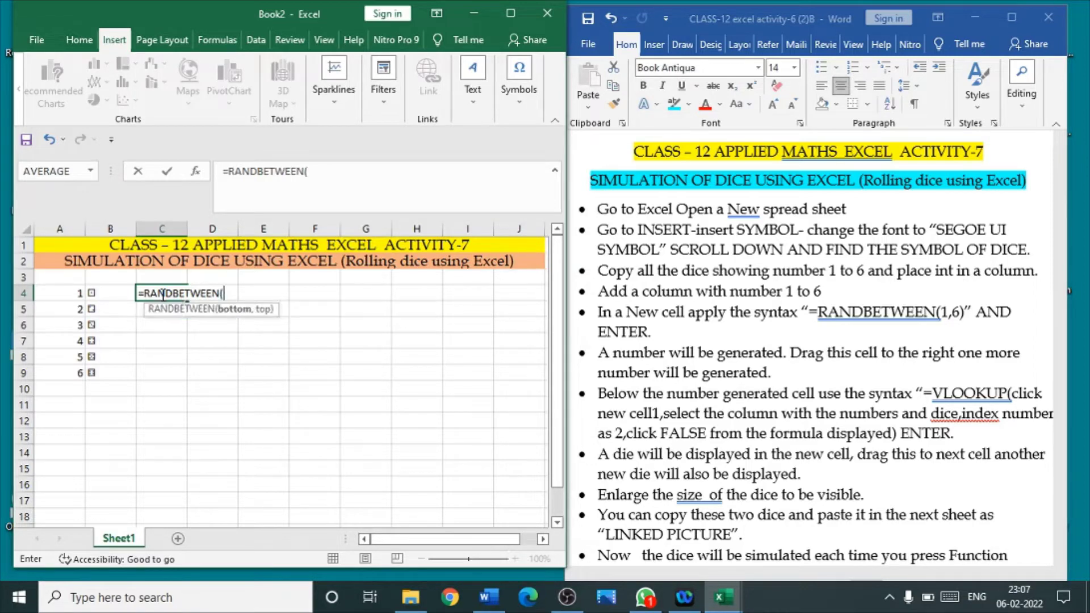
pyautogui.write('1,6)')
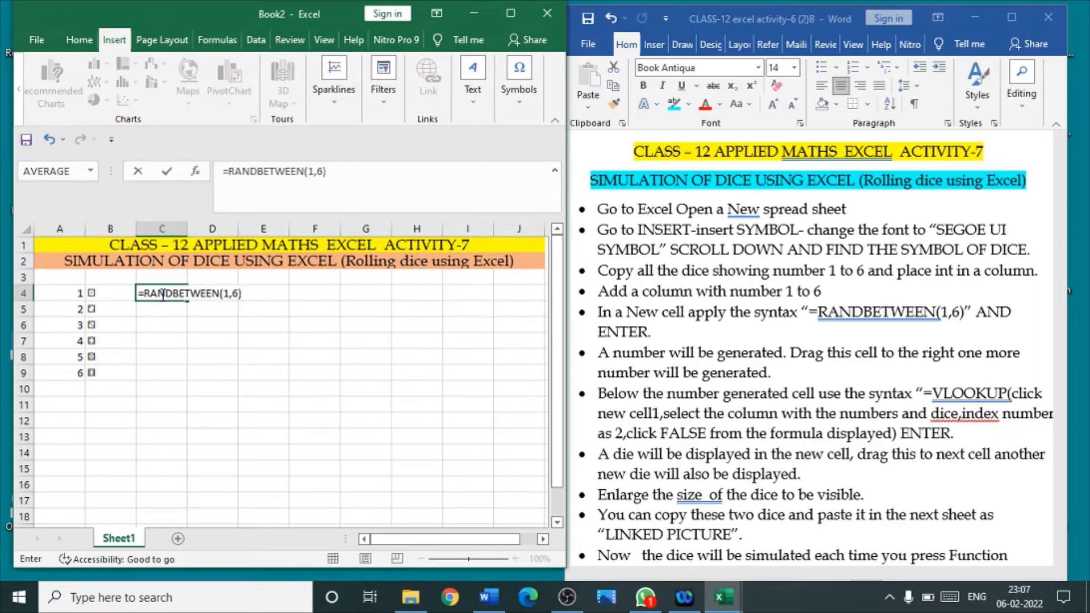
pyautogui.press('Return')
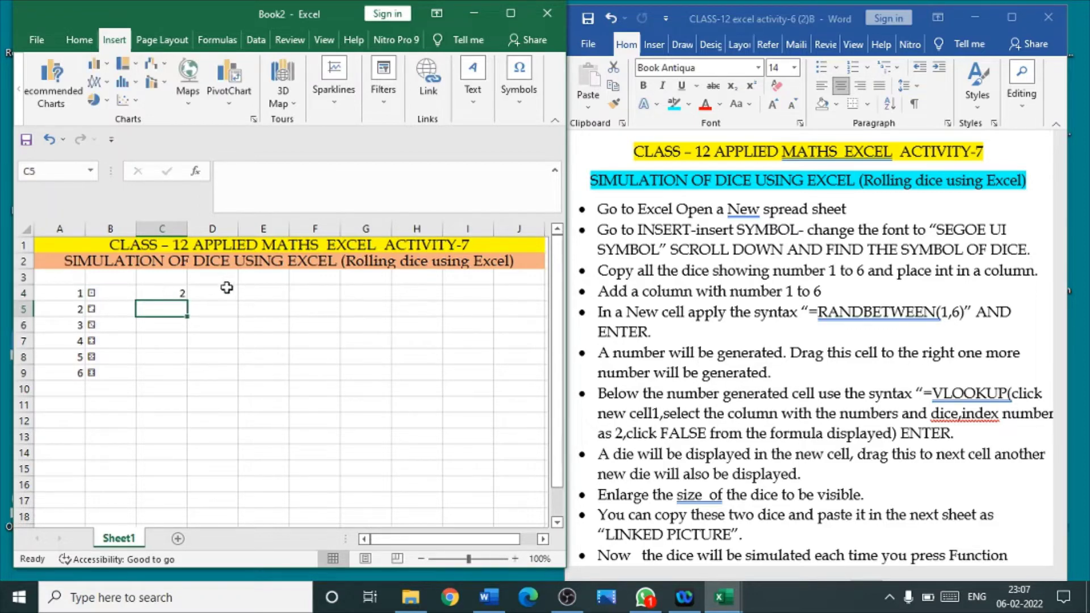
pyautogui.click(159, 292)
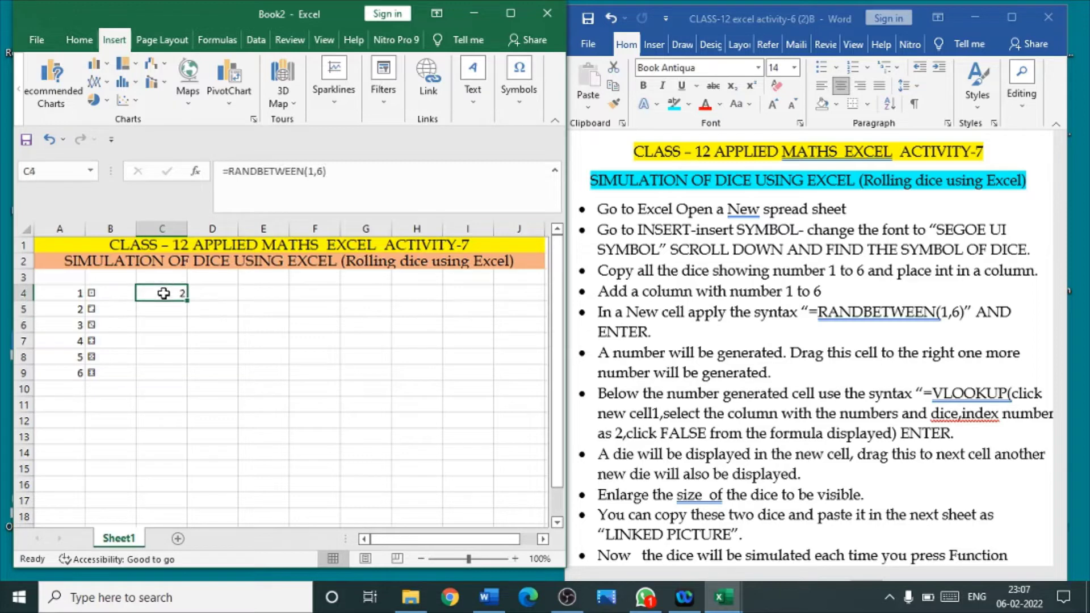
pyautogui.moveTo(186, 301); pyautogui.dragTo(228, 296)
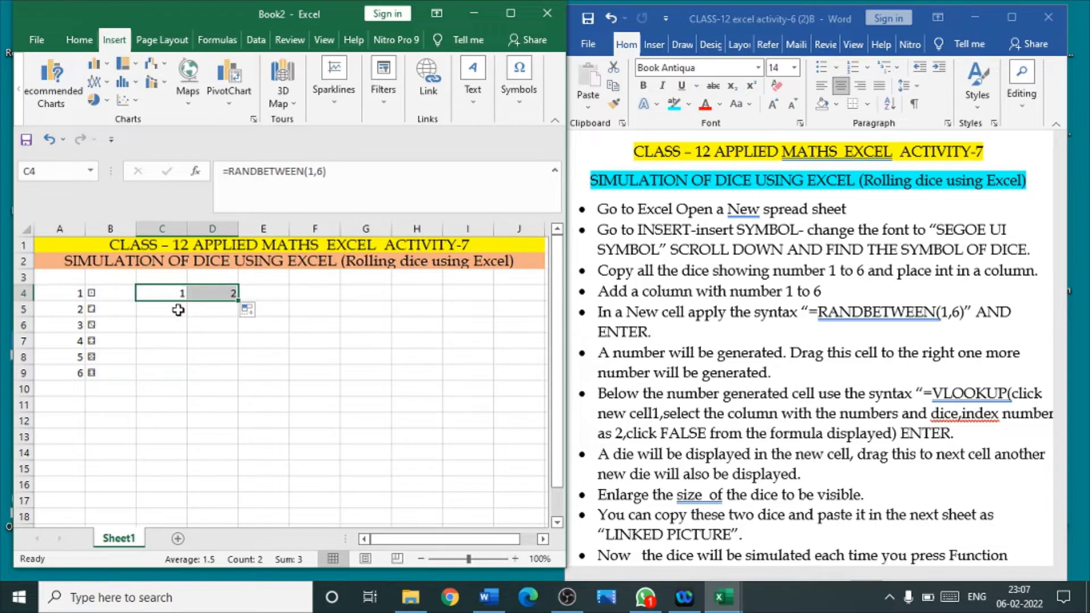
# Start C5's formula as =VLOOKUP(C4,A4:B9, referencing C4 and the dice table.
pyautogui.click(178, 310)
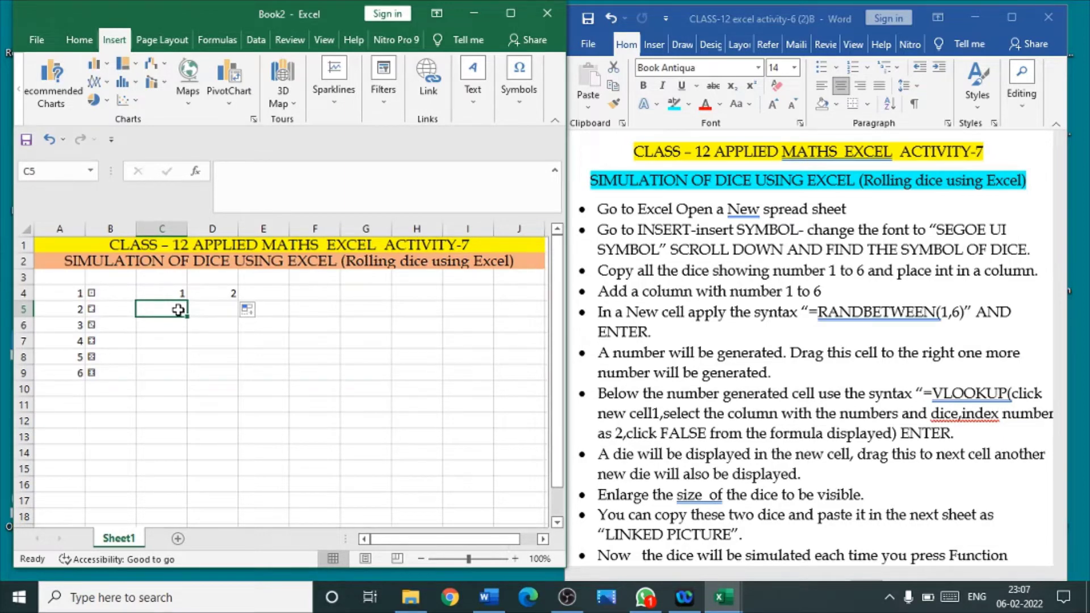
pyautogui.write('=')
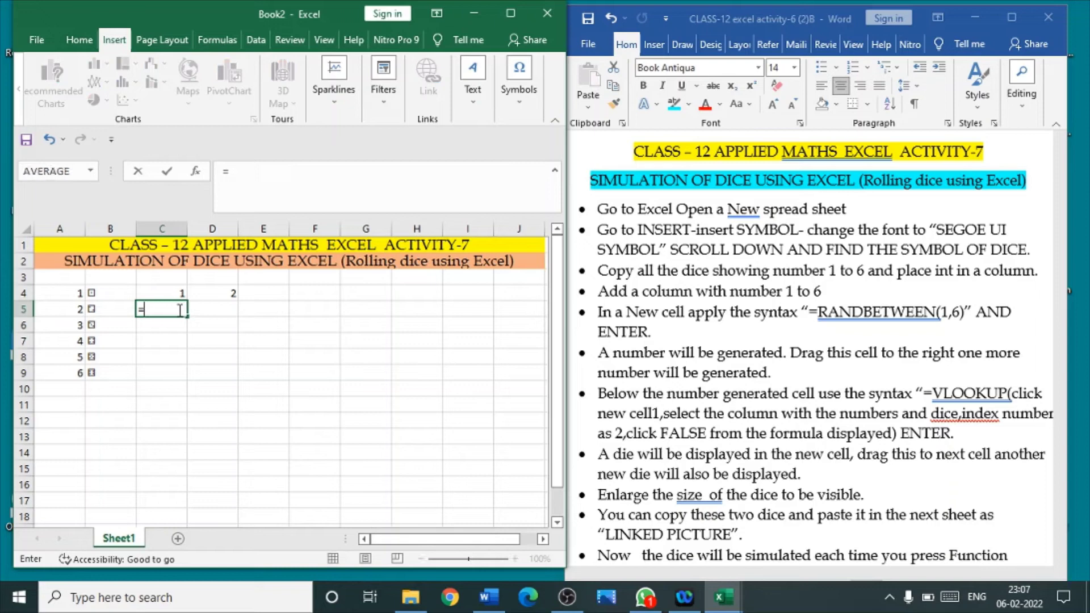
pyautogui.write('VLOOKUP')
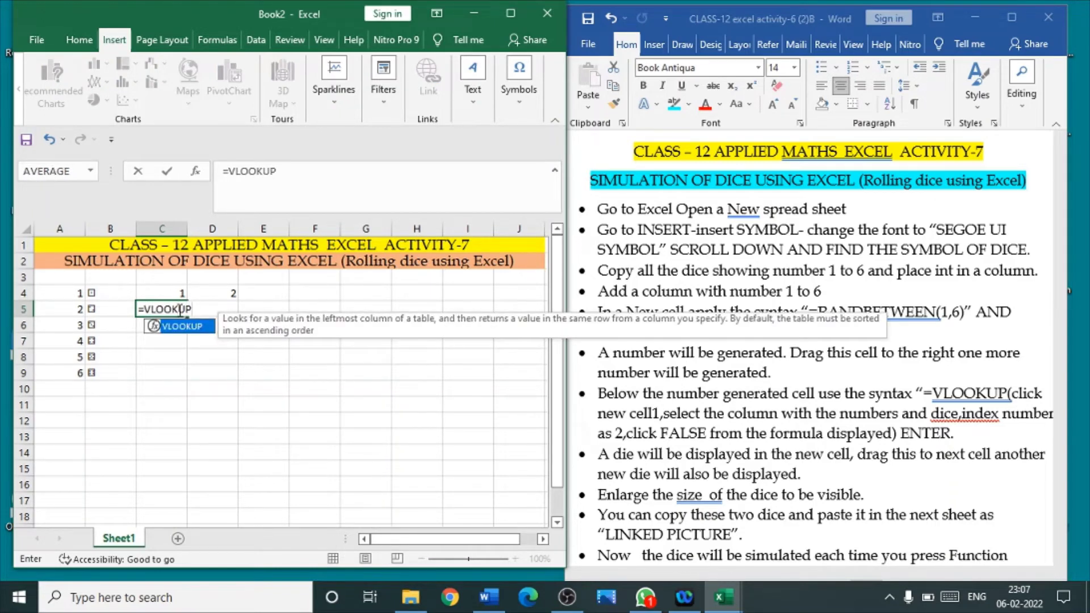
pyautogui.write('(')
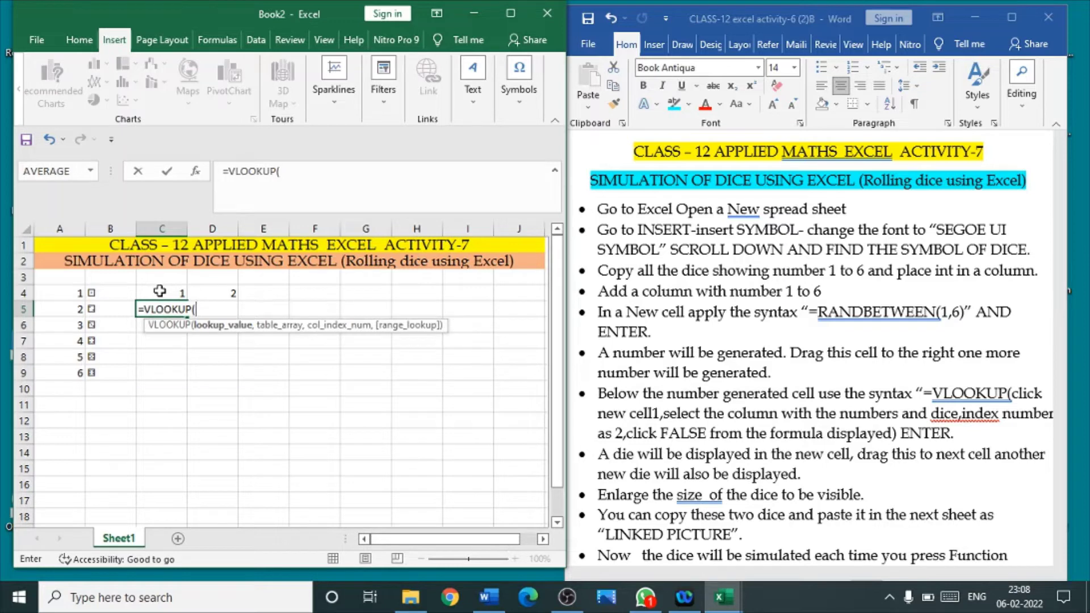
pyautogui.click(160, 291)
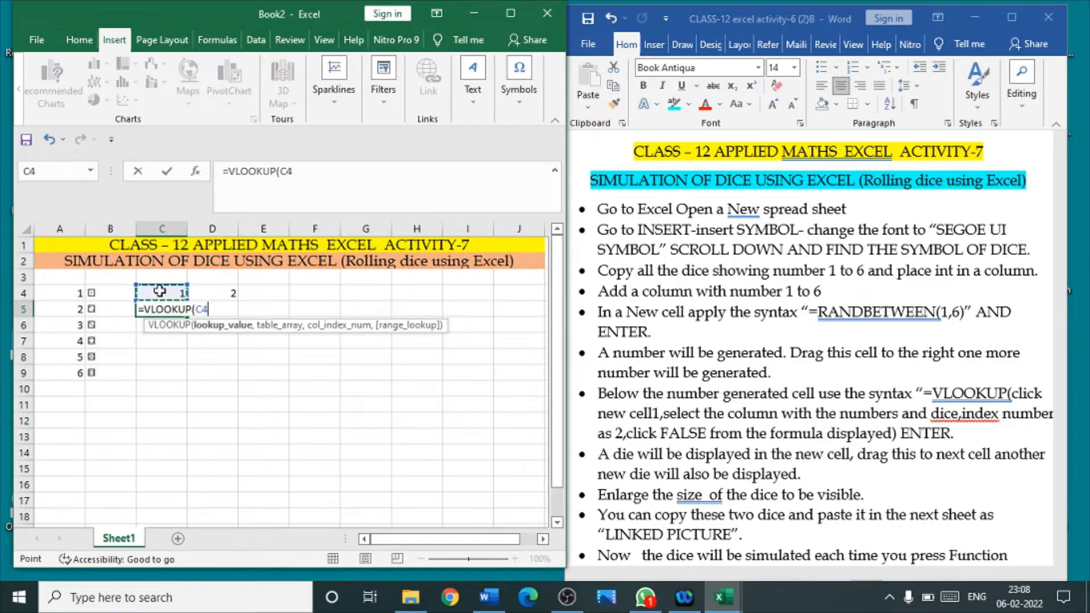
pyautogui.write(',')
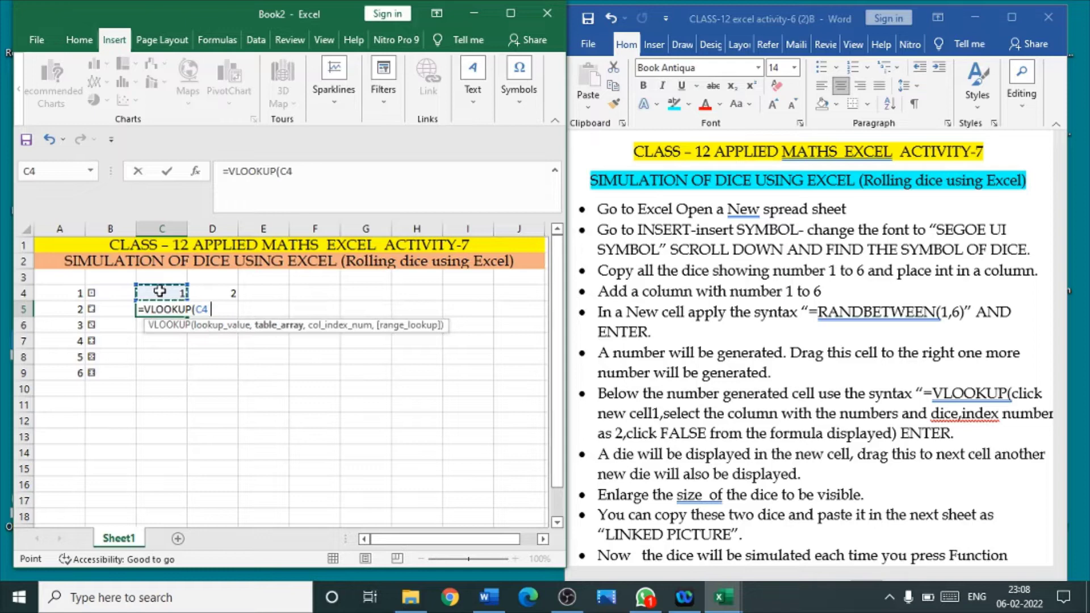
pyautogui.moveTo(57, 291); pyautogui.dragTo(116, 370)
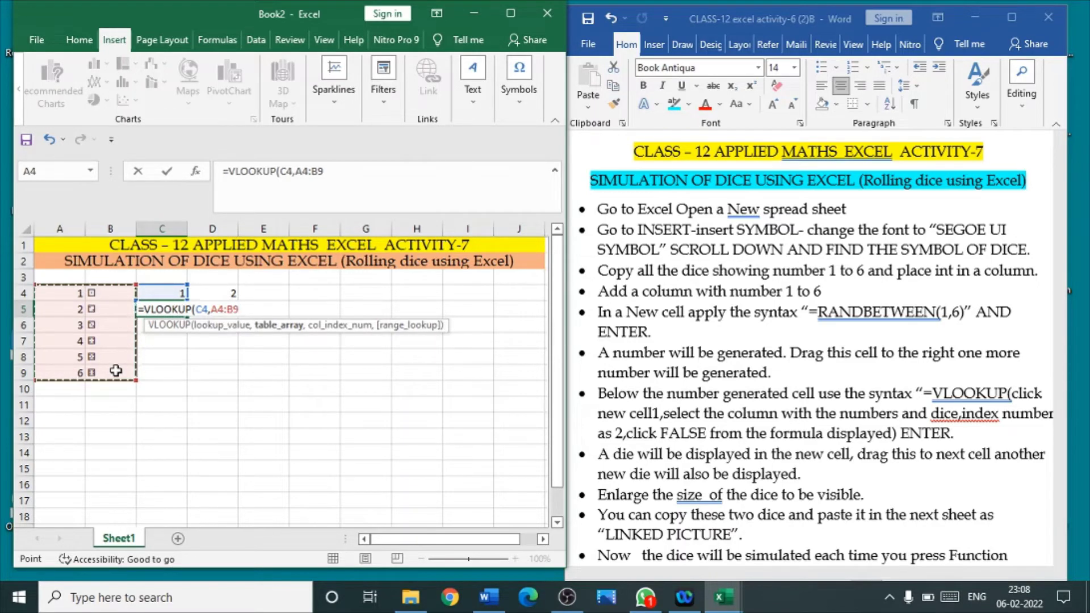
pyautogui.write(',')
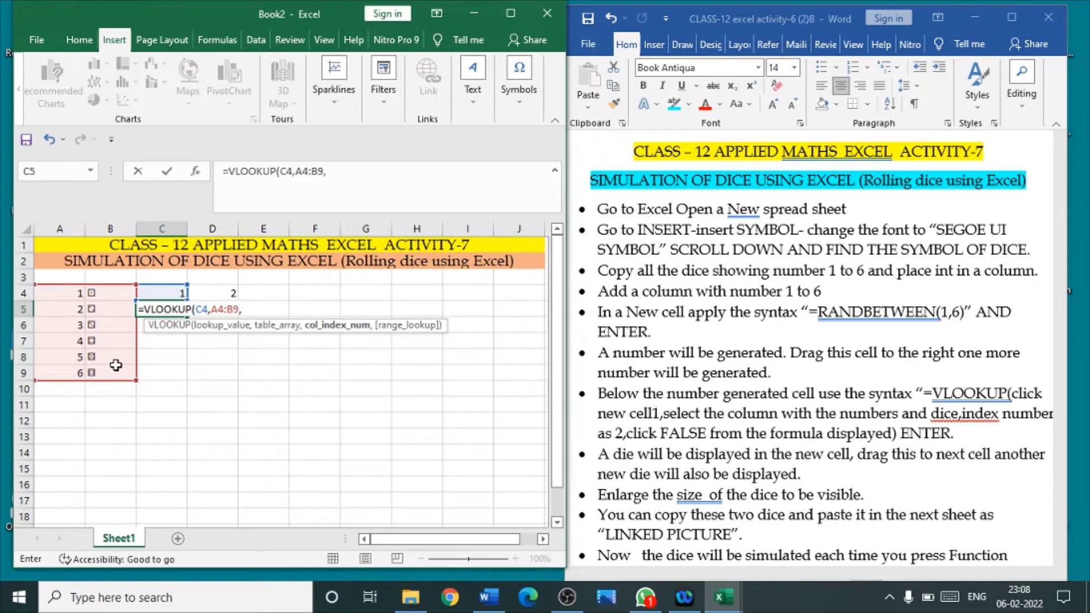
# Complete C5 as =VLOOKUP(C4,A4:B9,2,FALSE) so the matching die face shows.
pyautogui.write('2,')
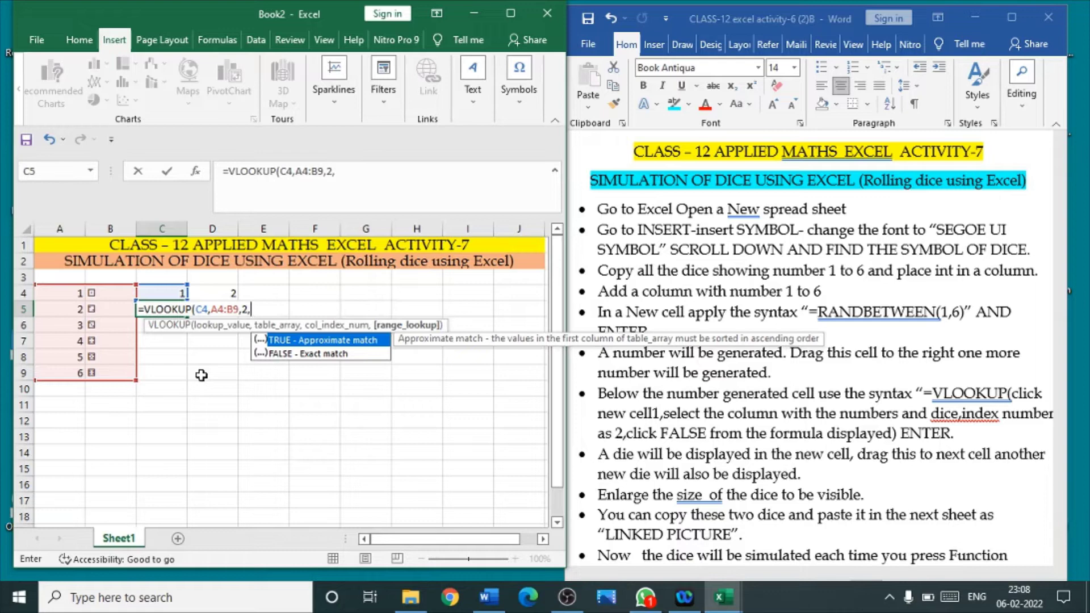
pyautogui.click(332, 360)
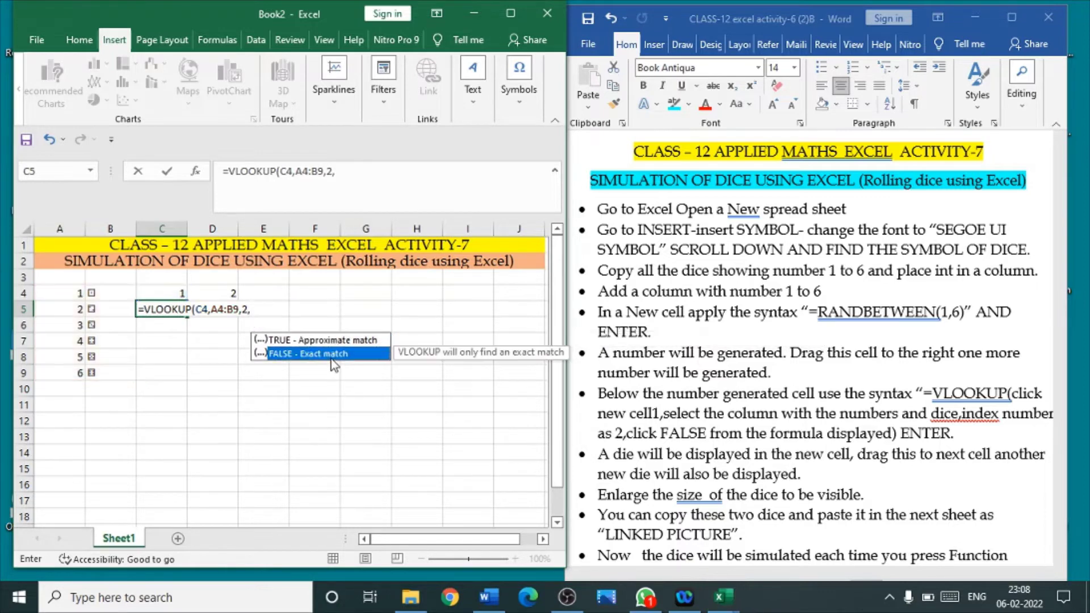
pyautogui.click(257, 311)
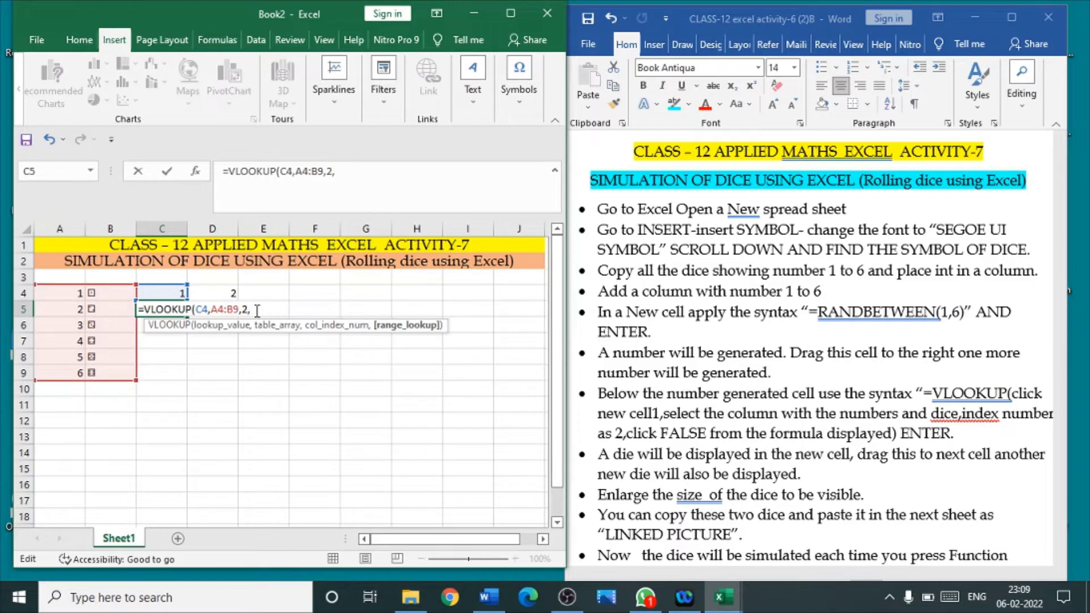
pyautogui.write('FALSE')
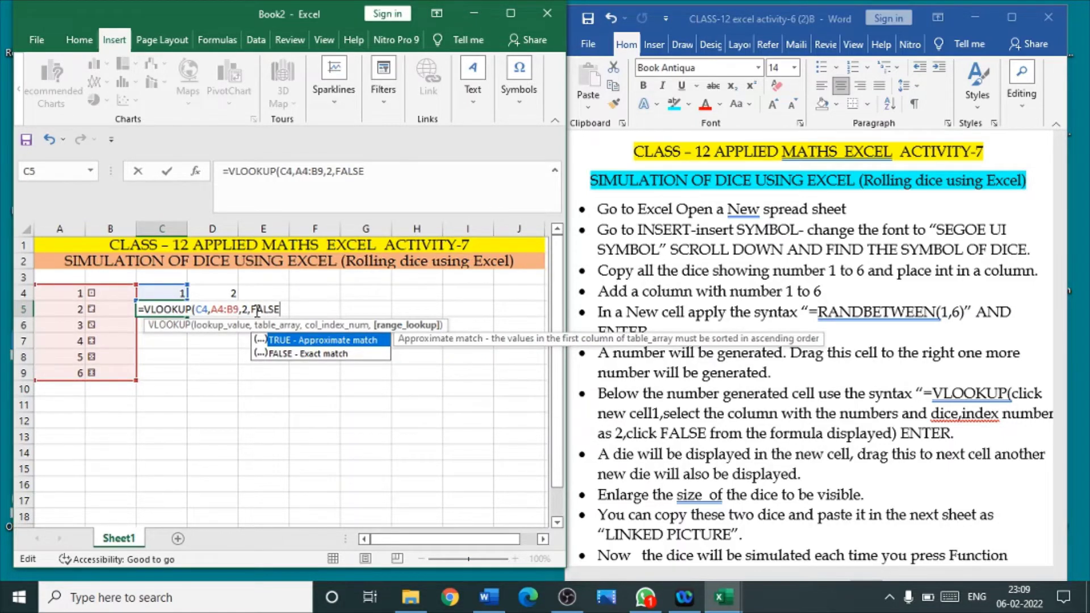
pyautogui.write(')')
pyautogui.press('Return')
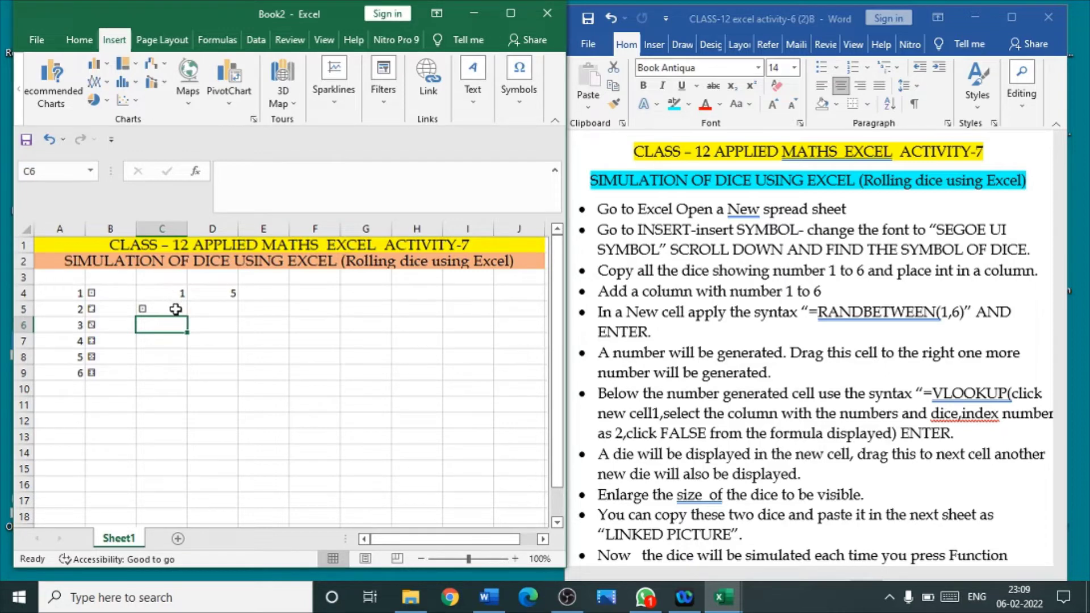
# Enter =VLOOKUP(D4,A4:B9,2,FALSE) in D5 to show the second die face.
pyautogui.click(218, 312)
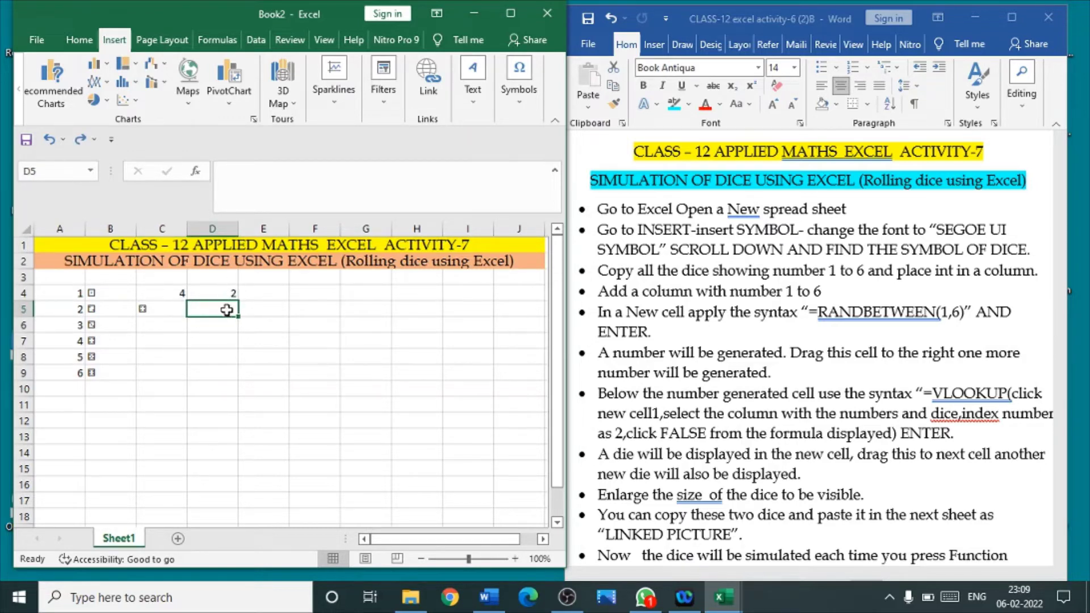
pyautogui.write('=')
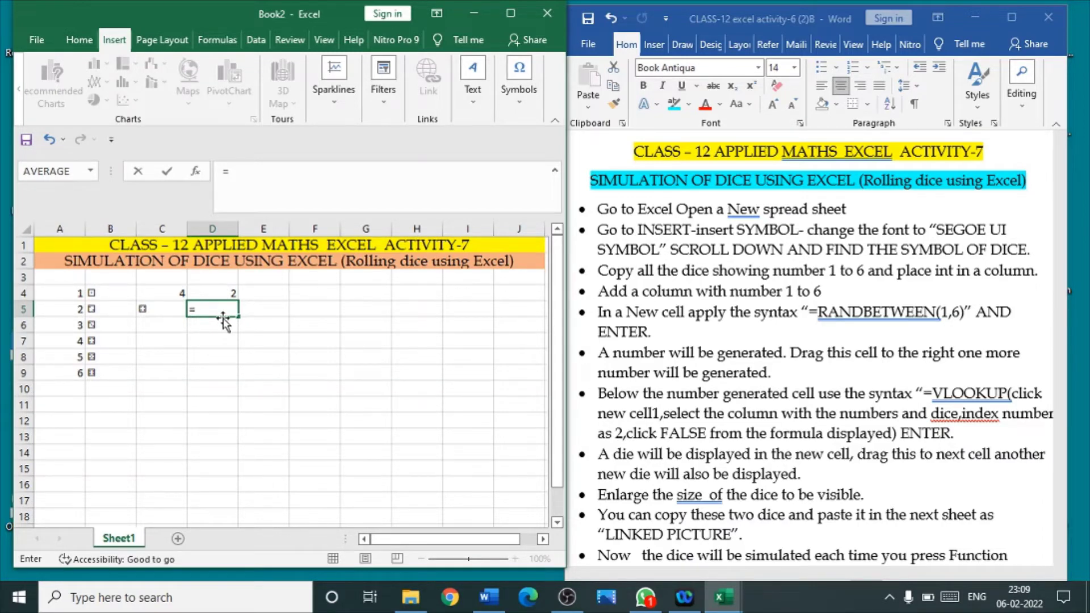
pyautogui.write('VLOOKU')
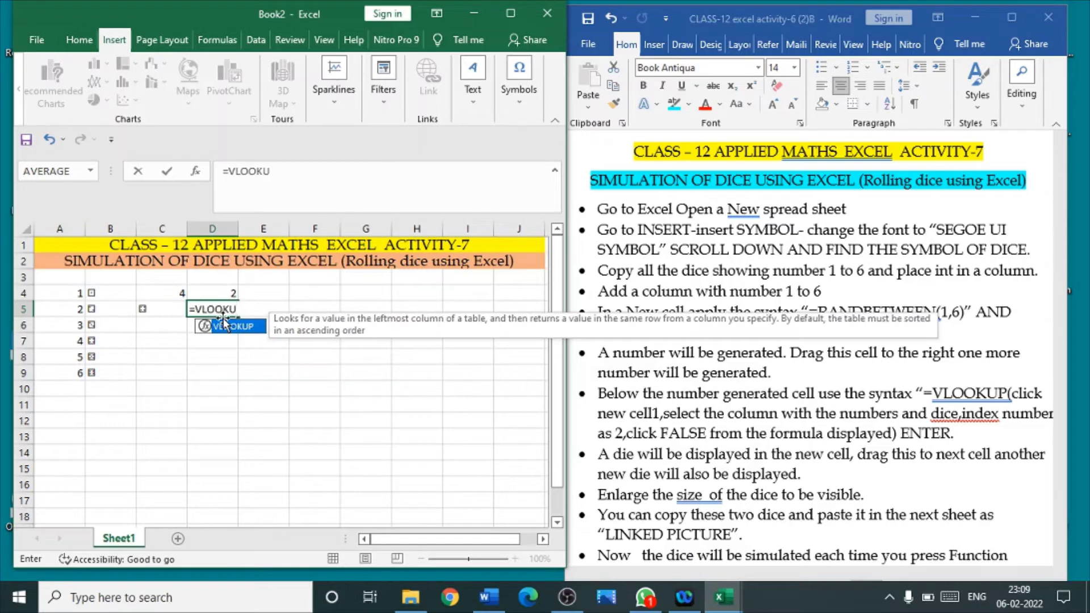
pyautogui.write('P(')
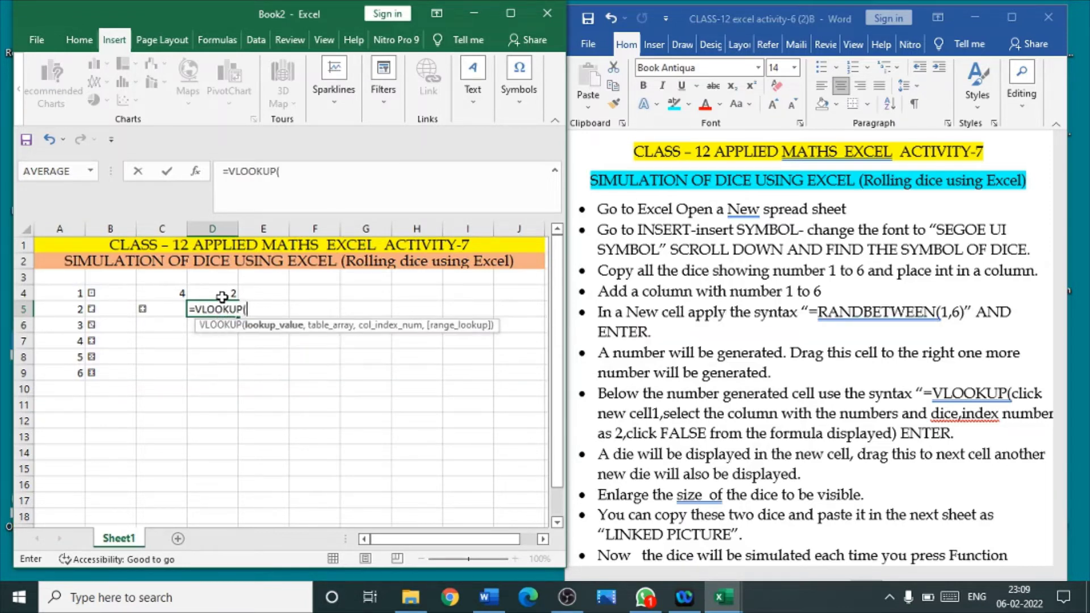
pyautogui.click(222, 294)
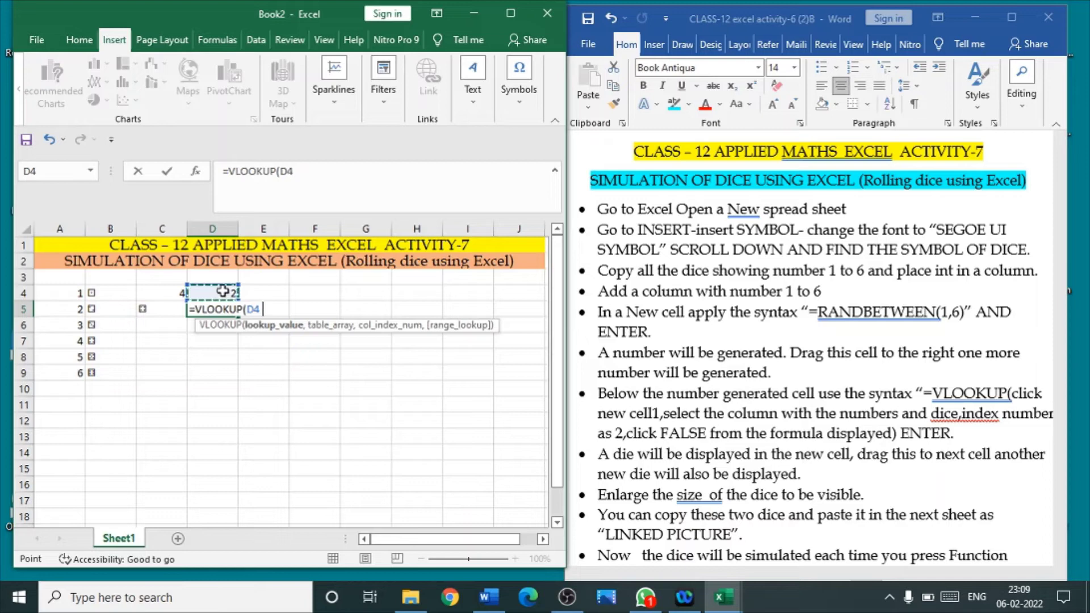
pyautogui.write(',')
pyautogui.moveTo(67, 294); pyautogui.dragTo(114, 369)
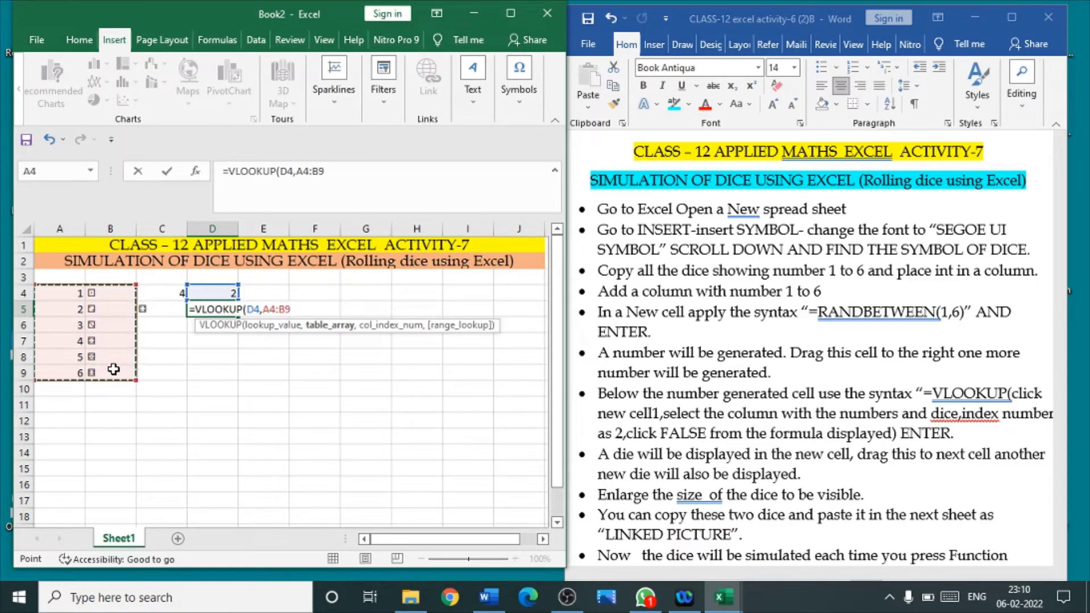
pyautogui.write(',2,')
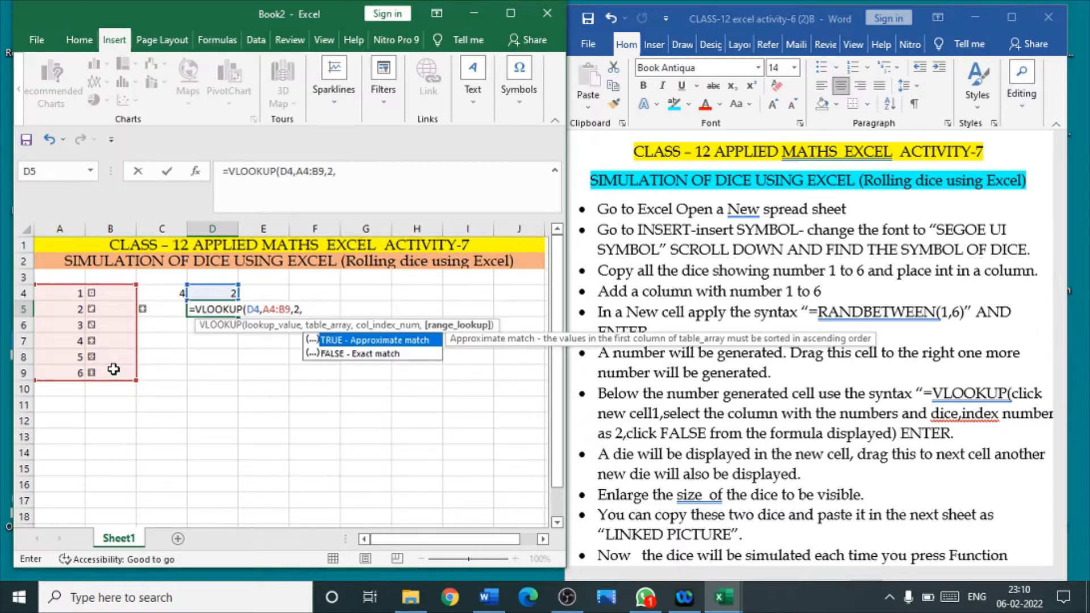
pyautogui.write('FALSE)')
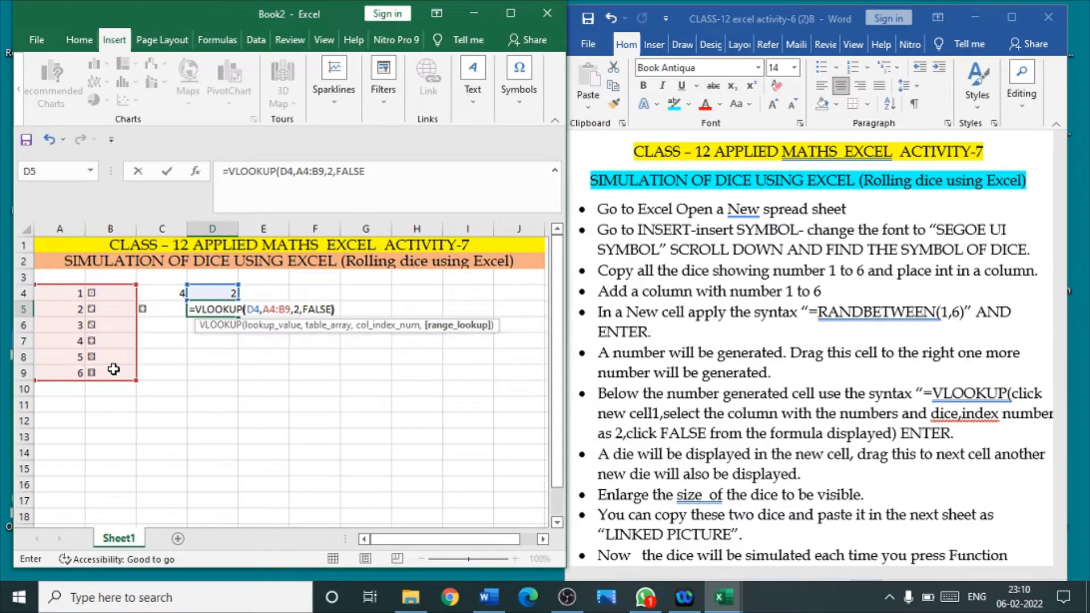
pyautogui.press('Return')
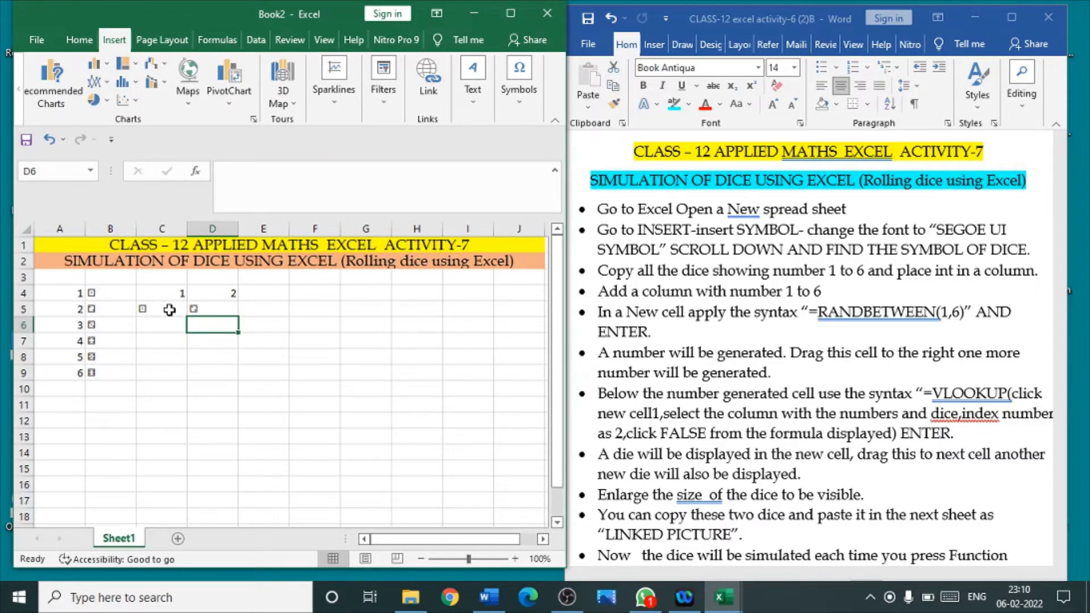
pyautogui.click(169, 310)
# Centre the dice in C5:D5 both vertically and horizontally.
pyautogui.moveTo(169, 310); pyautogui.dragTo(231, 309)
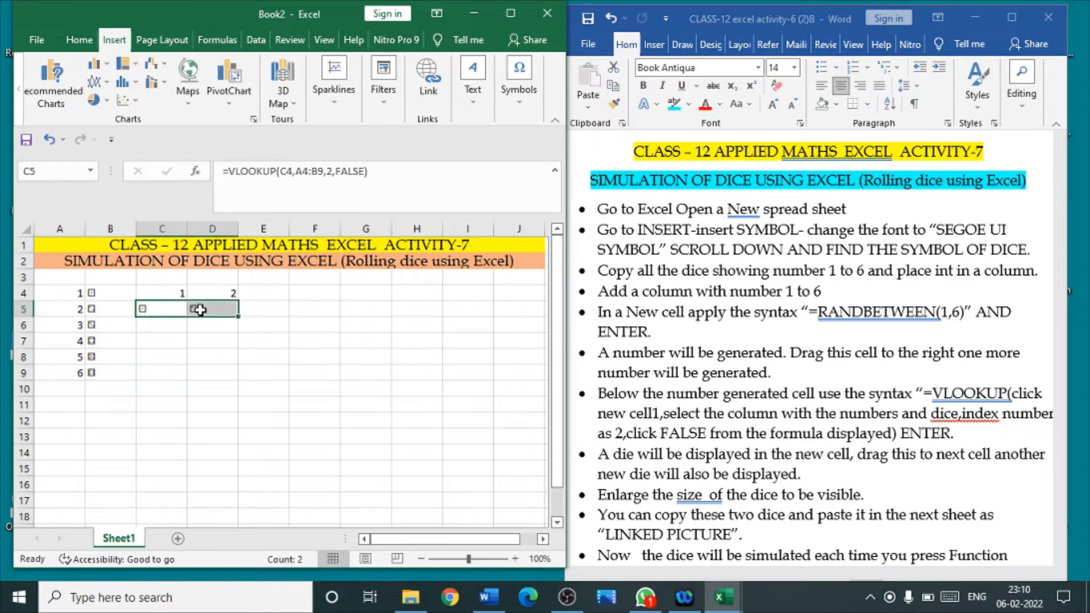
pyautogui.click(77, 42)
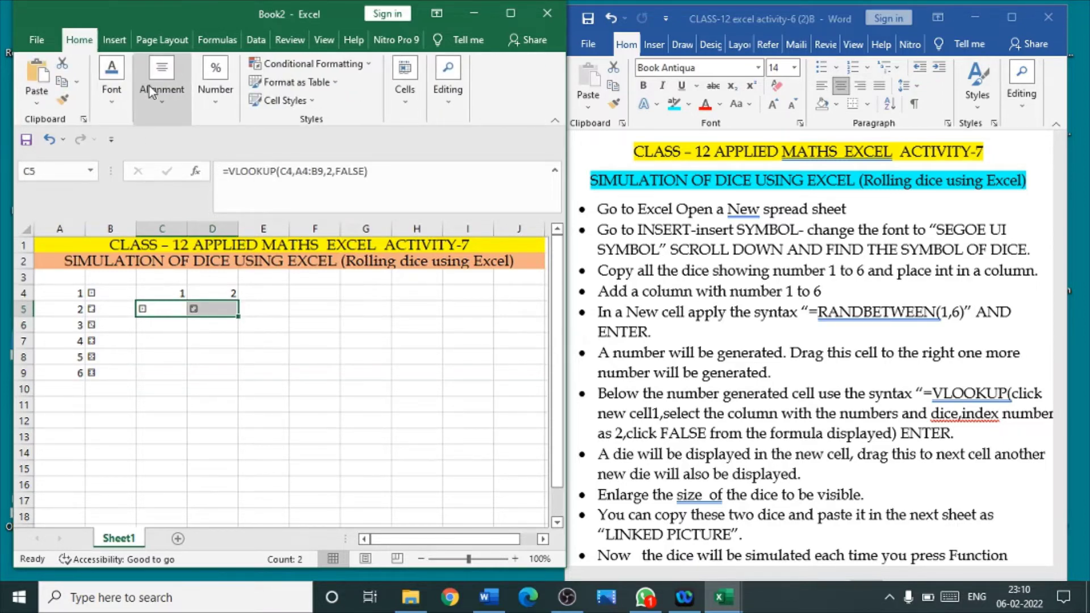
pyautogui.click(159, 93)
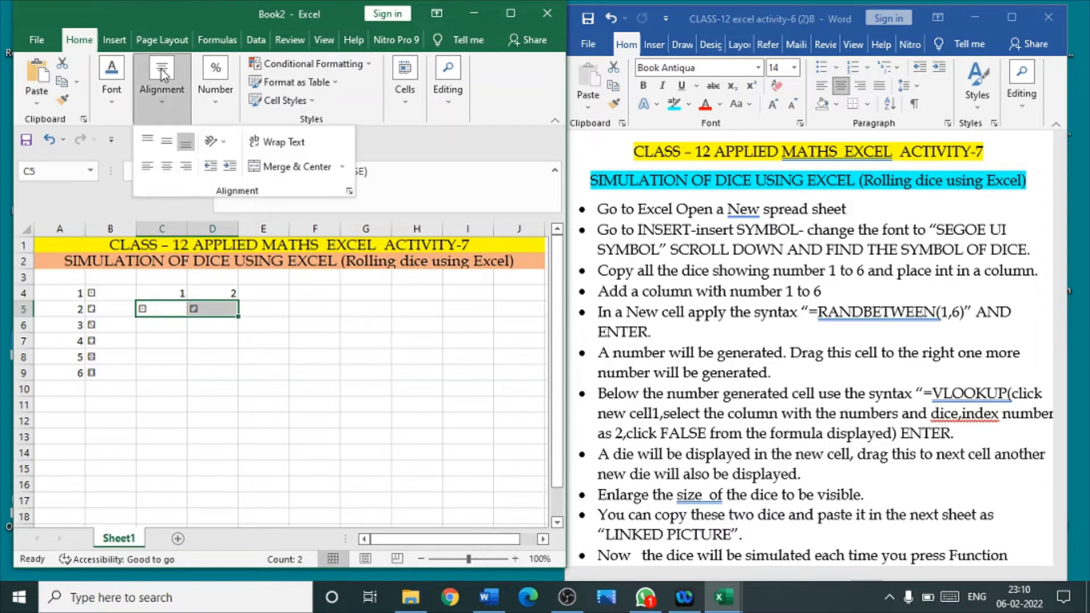
pyautogui.click(165, 141)
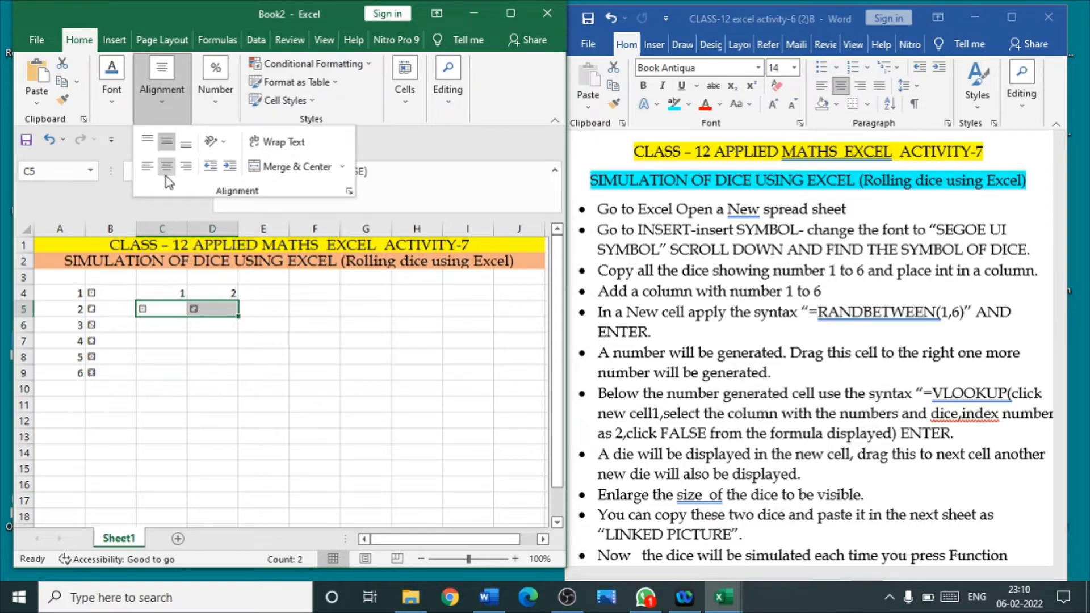
pyautogui.click(168, 169)
# Increase the dice font size in C5:D5 step by step up to 72.
pyautogui.click(114, 101)
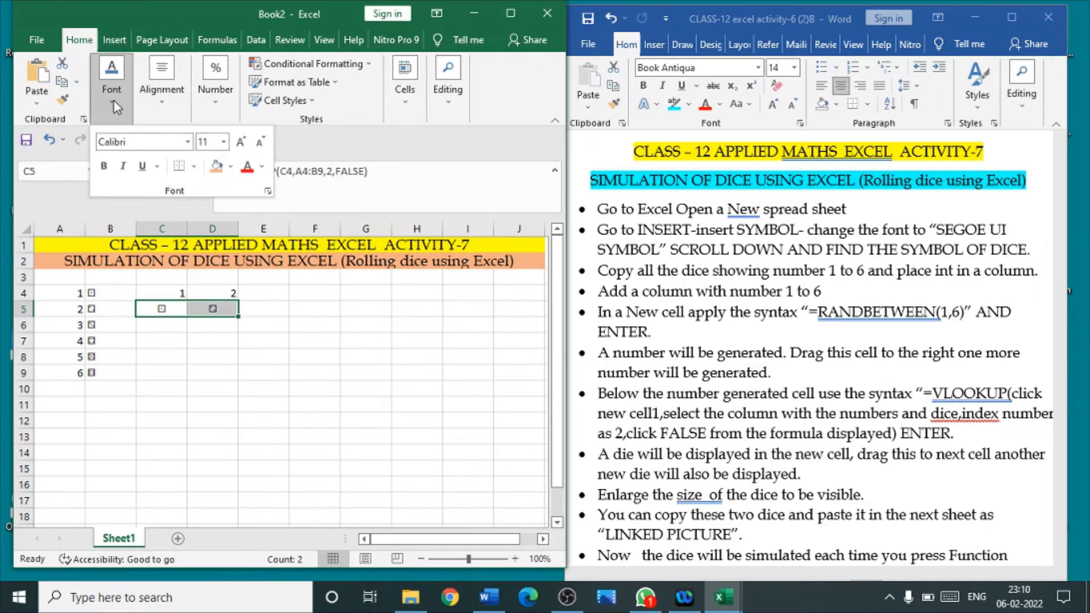
pyautogui.click(115, 85)
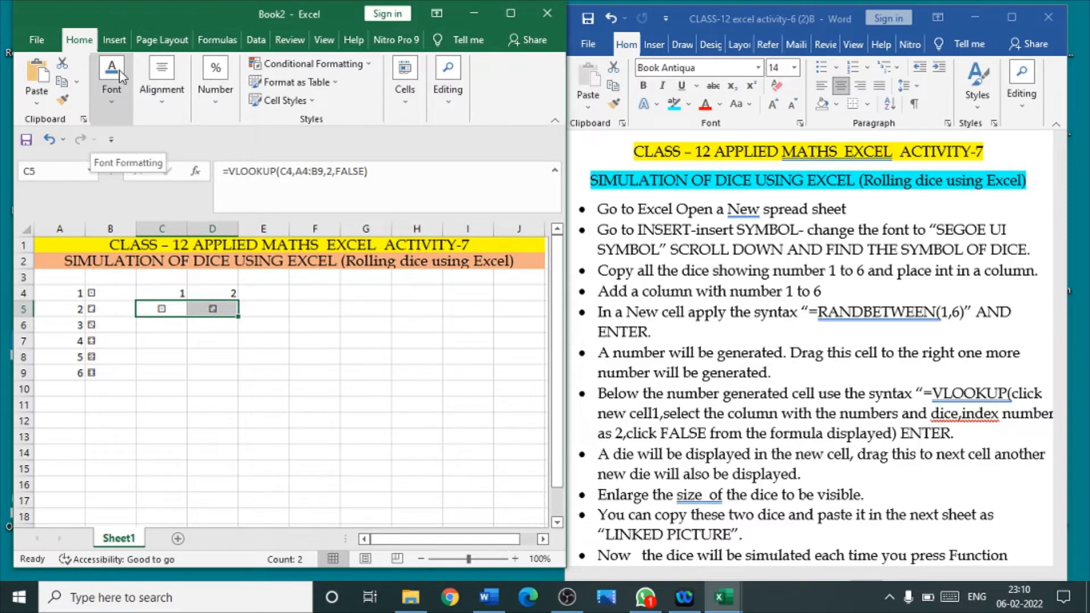
pyautogui.click(121, 77)
pyautogui.click(121, 77)
pyautogui.click(121, 77)
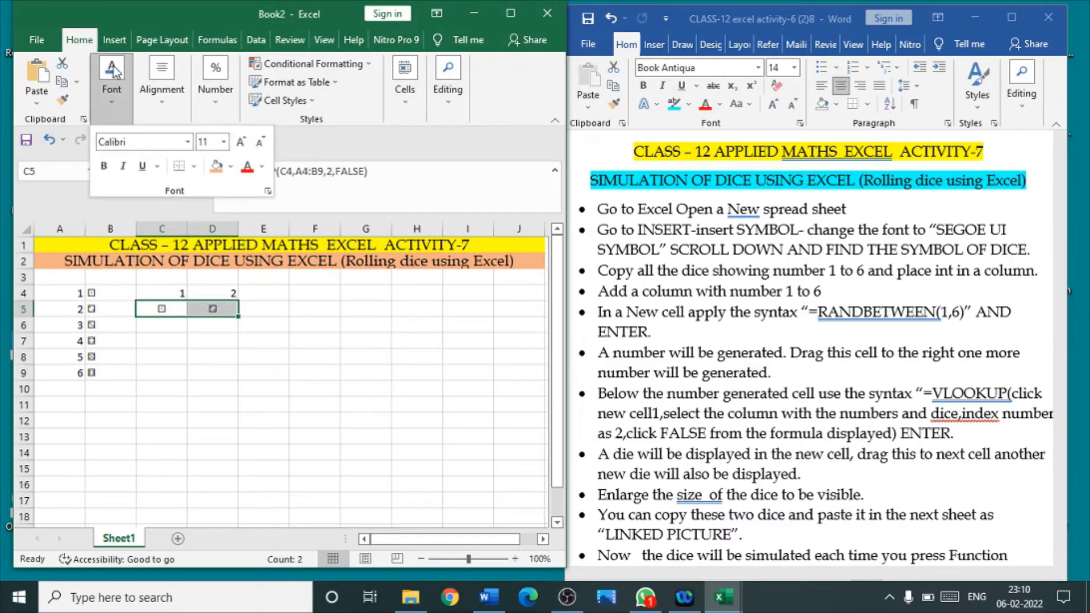
pyautogui.click(113, 71)
pyautogui.click(113, 70)
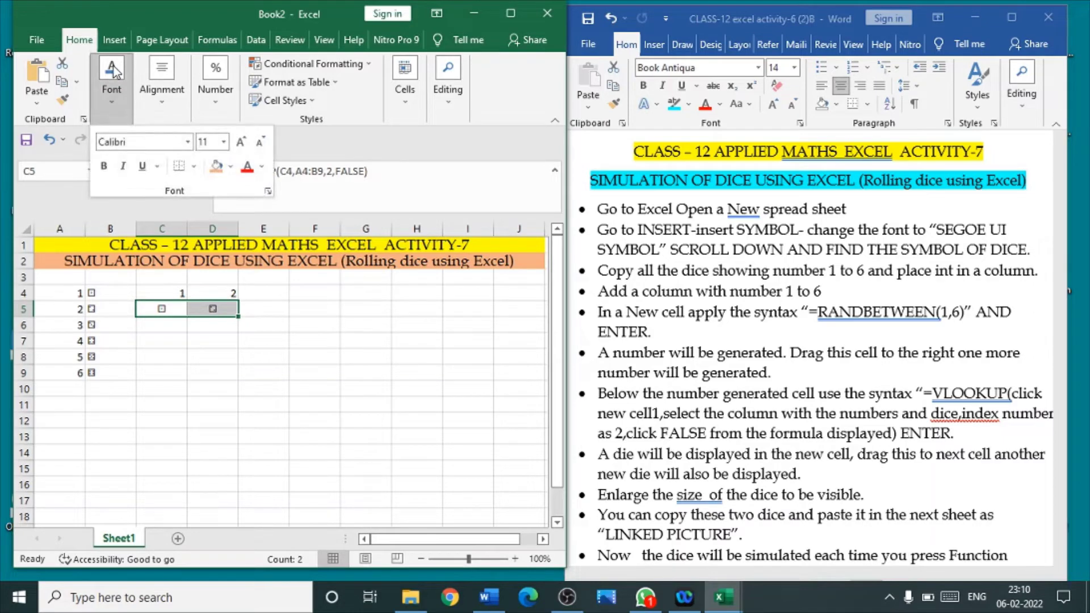
pyautogui.click(242, 142)
pyautogui.click(242, 141)
pyautogui.click(242, 141)
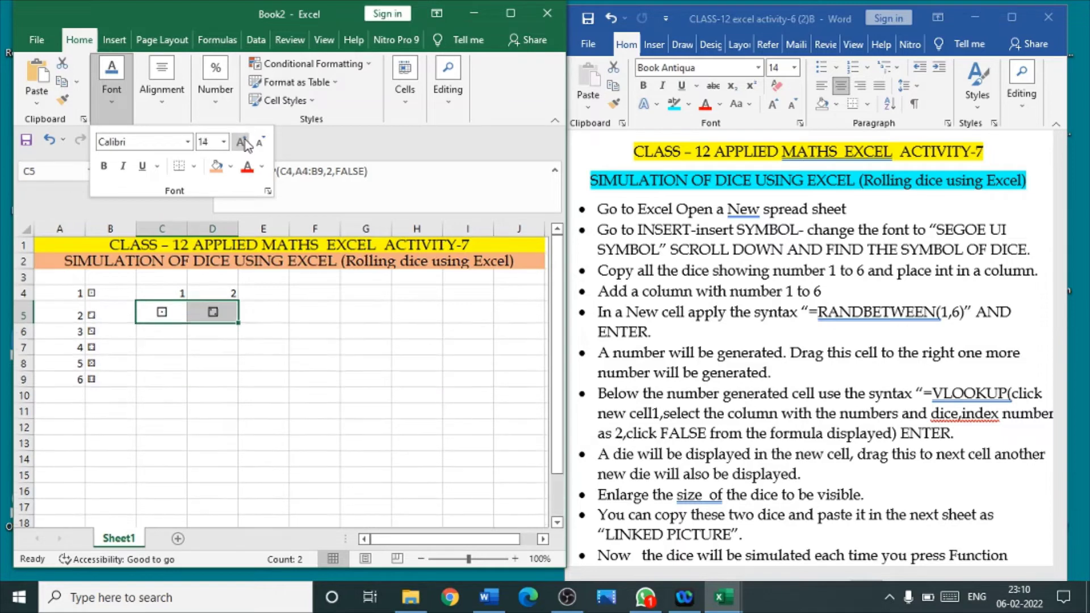
pyautogui.click(242, 142)
pyautogui.click(243, 141)
pyautogui.click(243, 141)
pyautogui.click(243, 142)
pyautogui.click(243, 142)
pyautogui.click(243, 141)
pyautogui.click(243, 141)
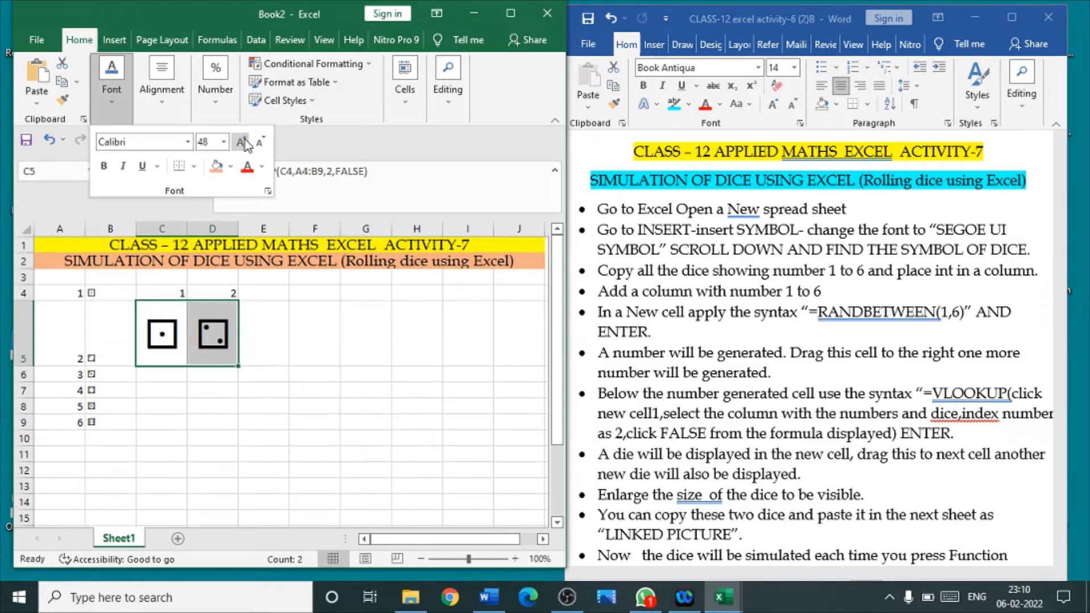
pyautogui.click(243, 142)
pyautogui.click(243, 141)
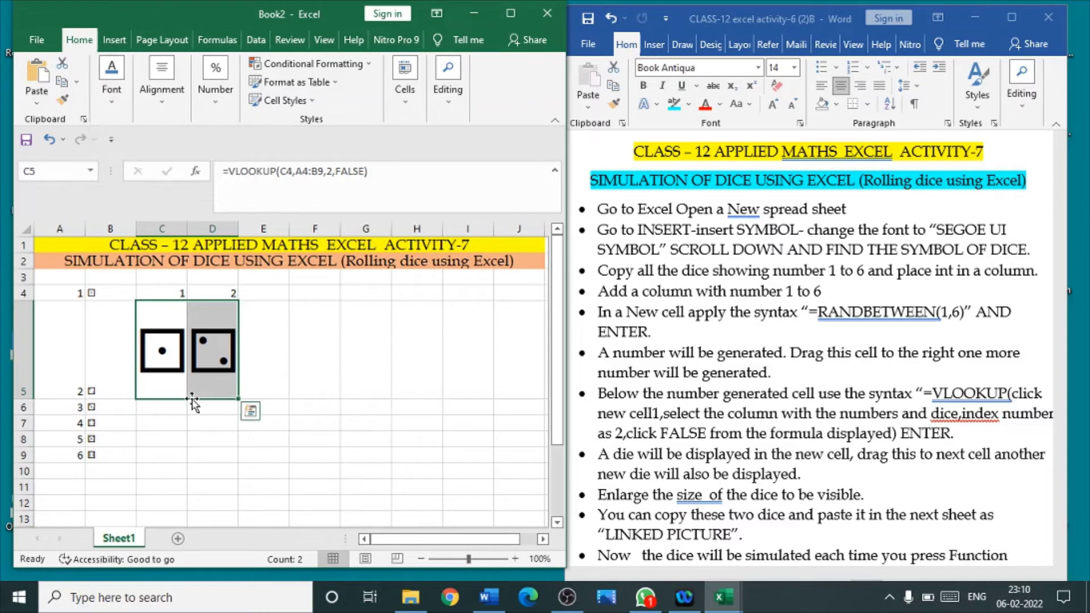
# Resize row 5 to fit the enlarged dice and reselect C5:D5.
pyautogui.moveTo(26, 400); pyautogui.dragTo(32, 350)
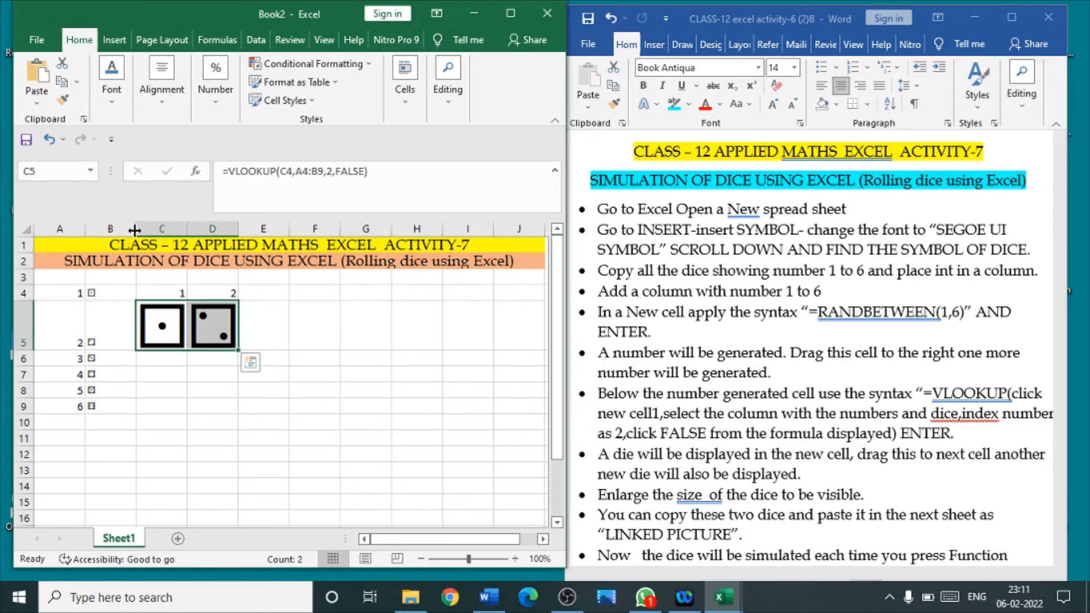
pyautogui.moveTo(136, 229); pyautogui.dragTo(186, 228)
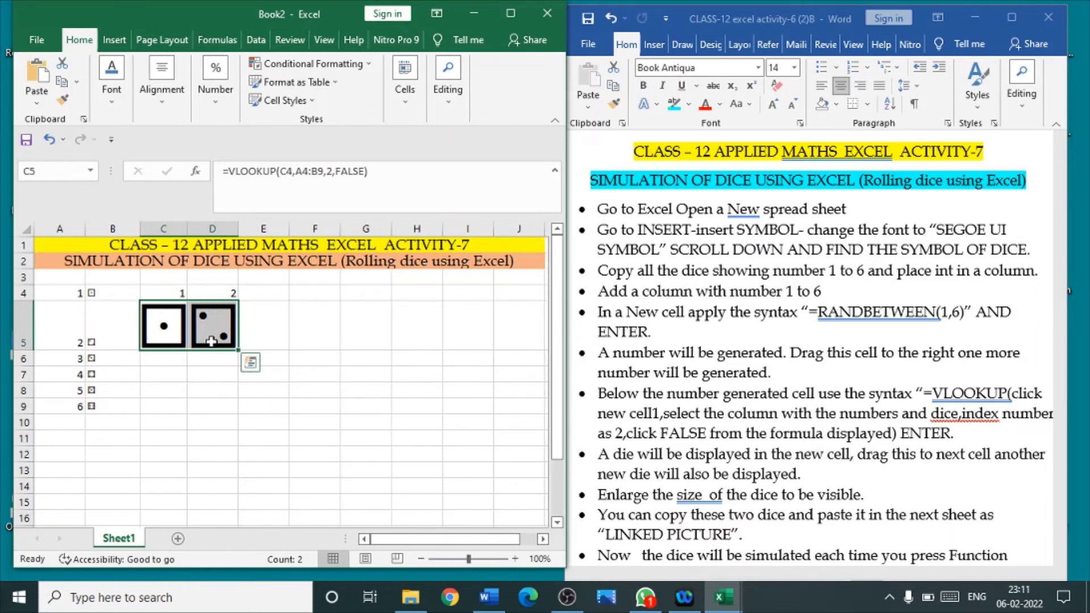
pyautogui.click(170, 310)
pyautogui.moveTo(170, 310); pyautogui.dragTo(210, 324)
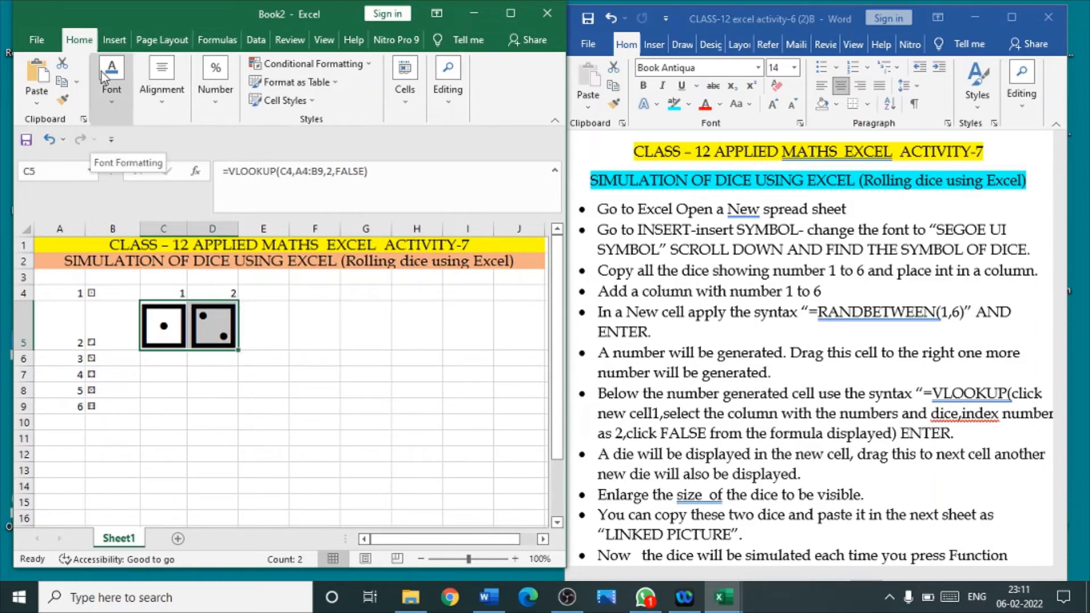
# Fill C5:D5 with white, then restore Excel beside the Word instructions.
pyautogui.click(511, 12)
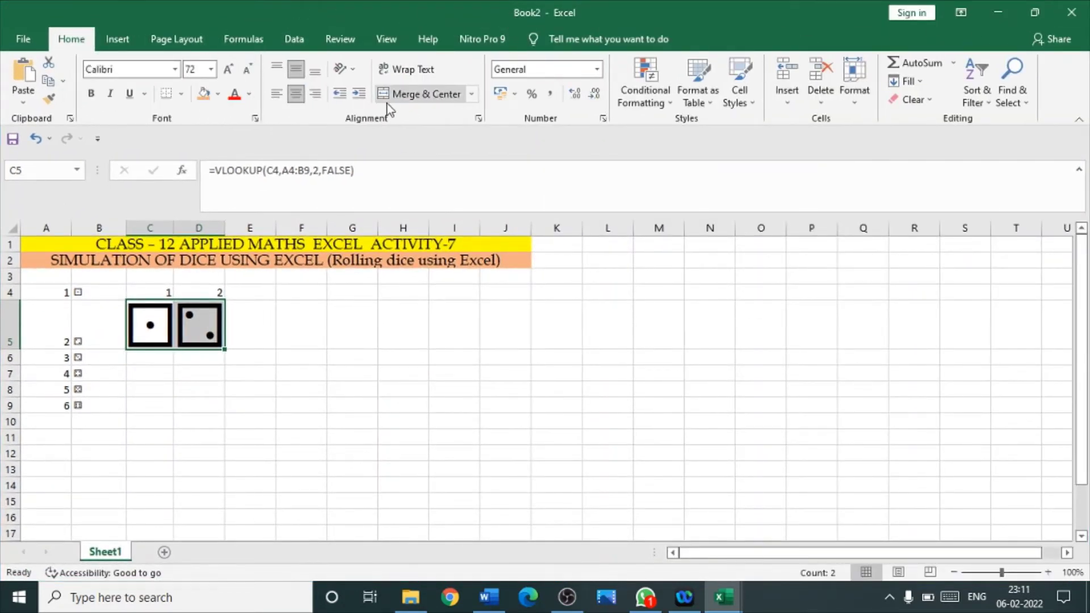
pyautogui.click(221, 99)
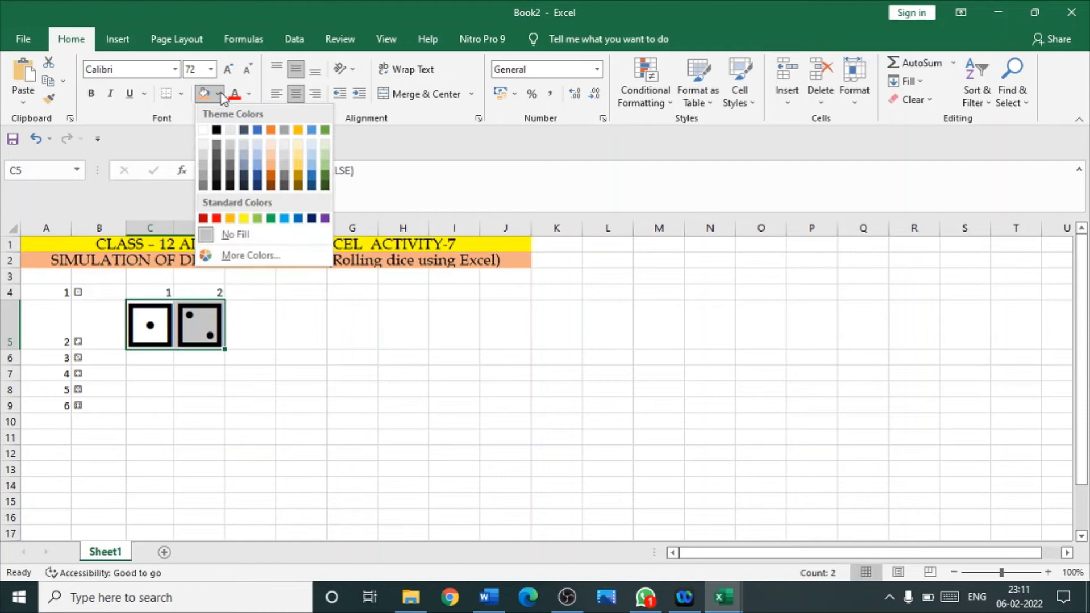
pyautogui.click(208, 133)
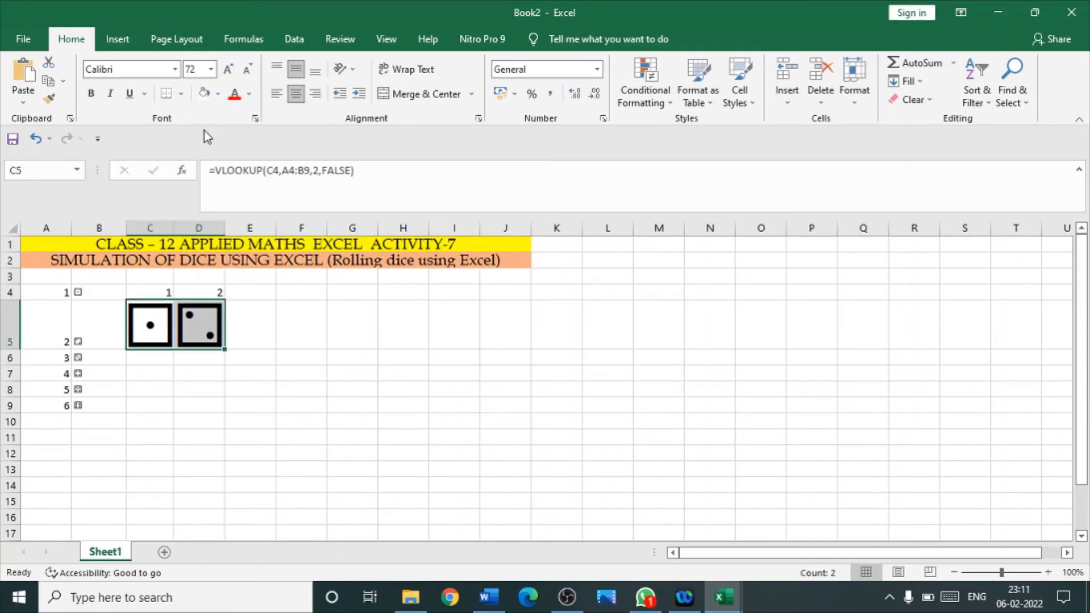
pyautogui.click(249, 316)
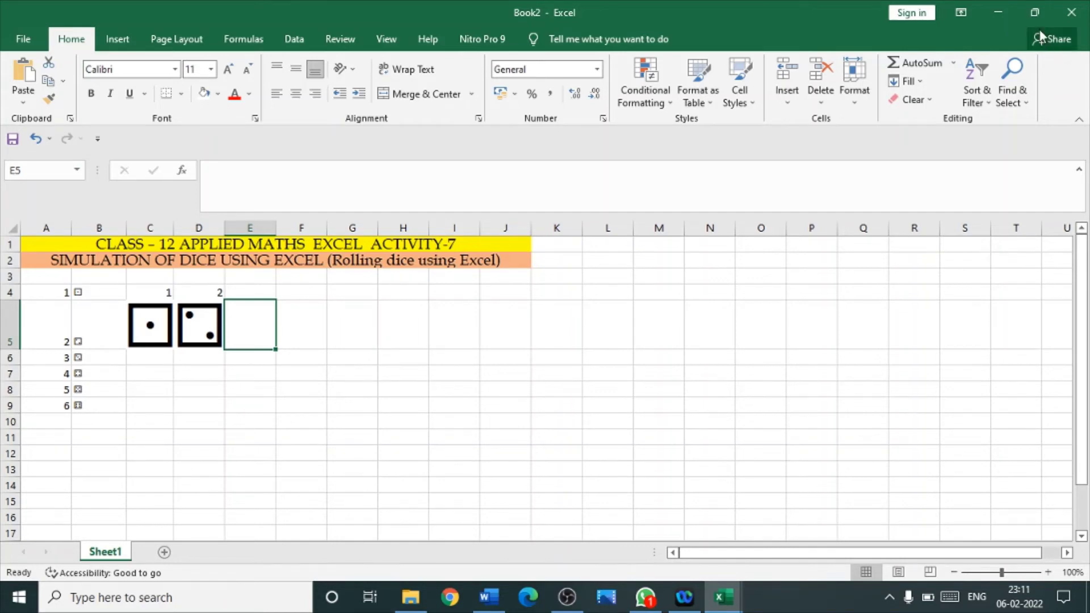
pyautogui.click(1034, 12)
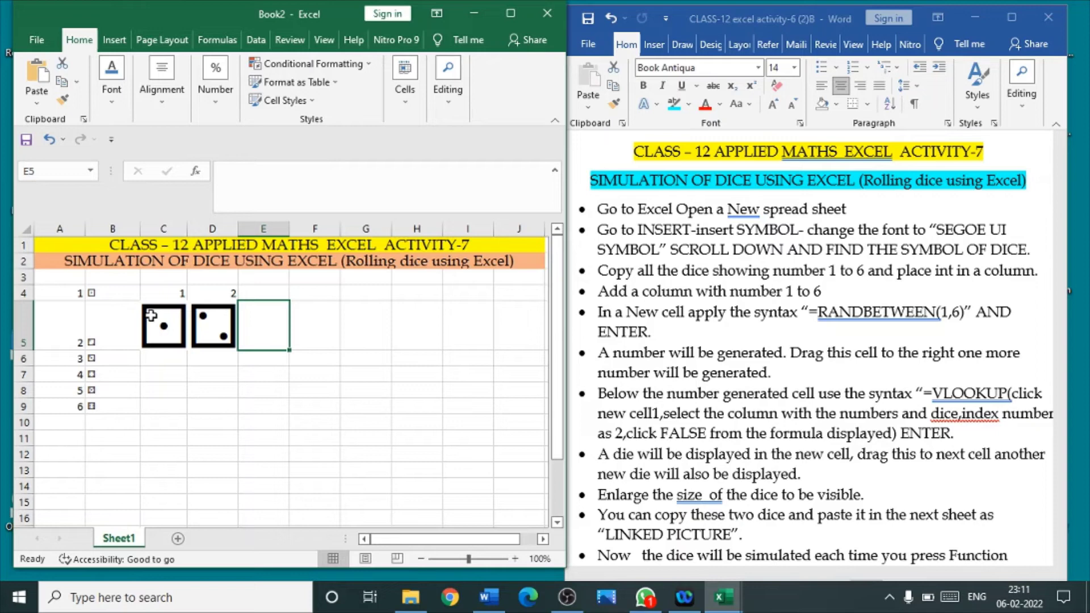
# Copy Sheet1's C5 die and paste it as a Linked Picture at C5 on a new Sheet2.
pyautogui.click(156, 319)
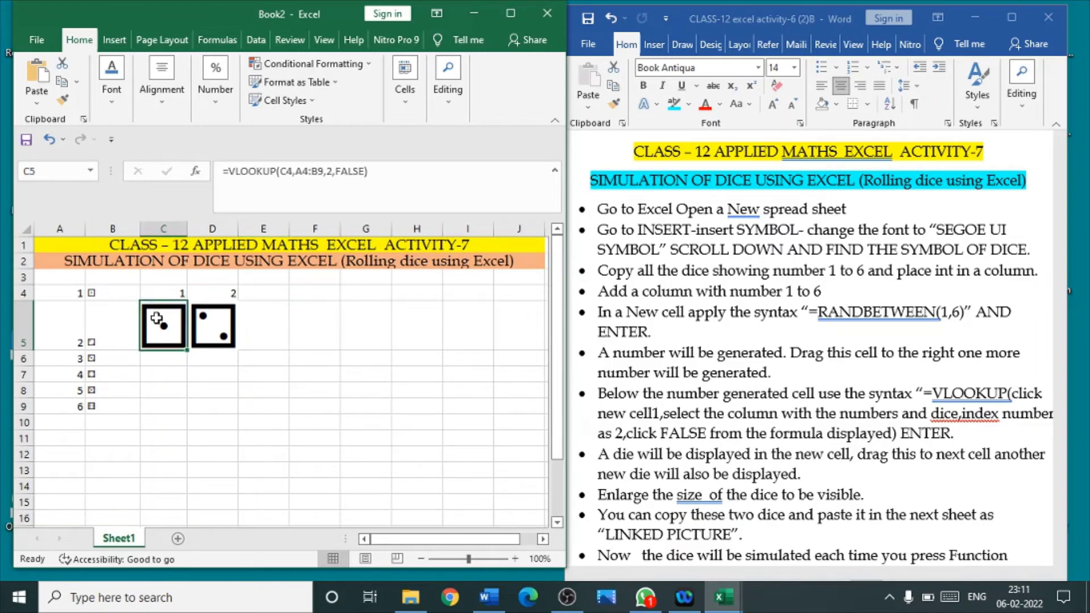
pyautogui.hotkey('ctrl', 'c')
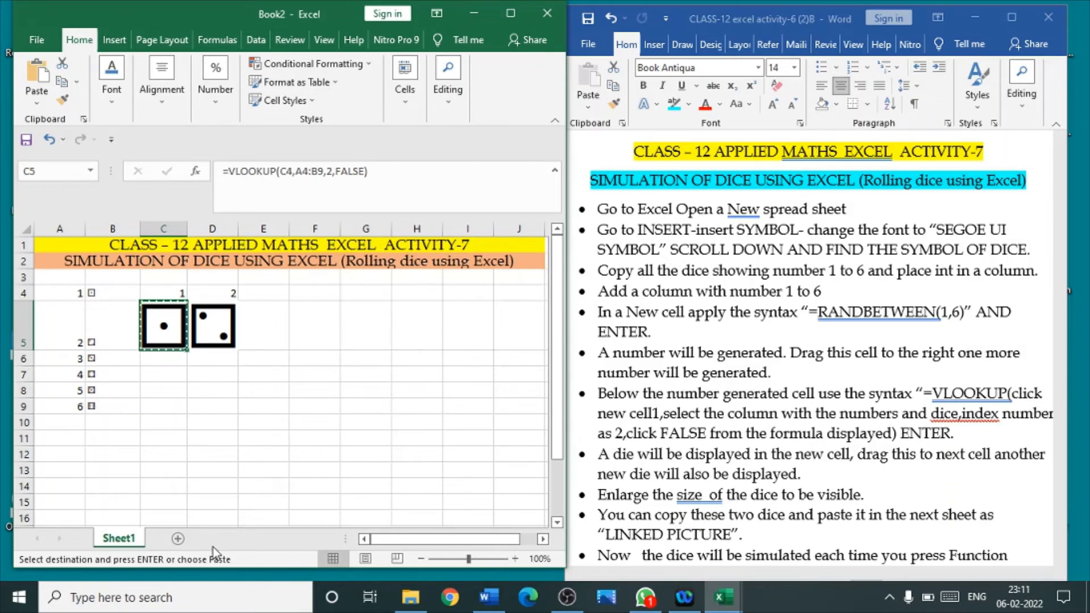
pyautogui.click(178, 538)
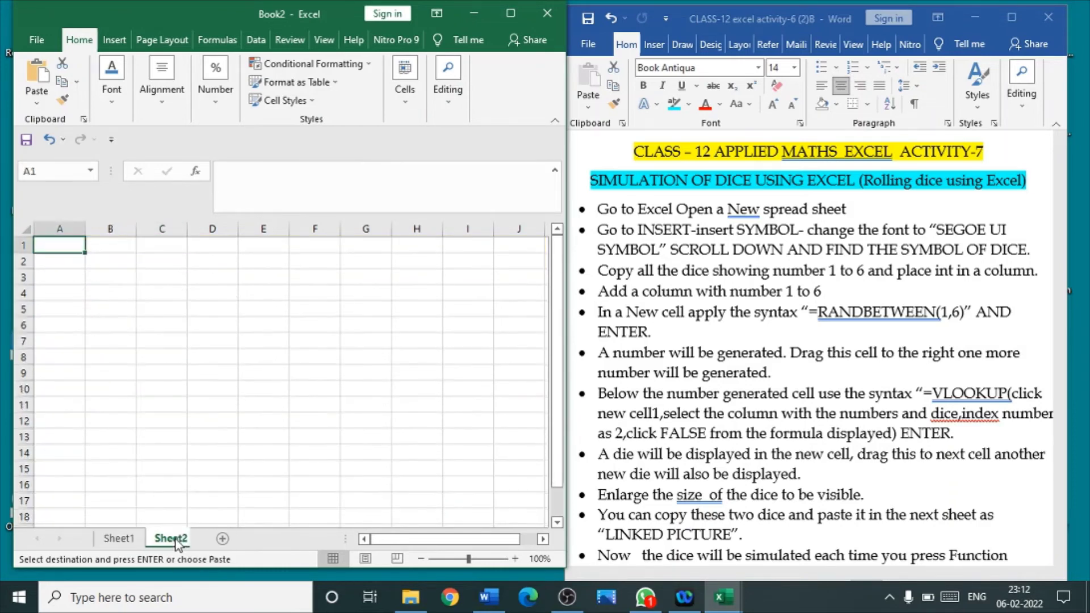
pyautogui.rightClick(146, 308)
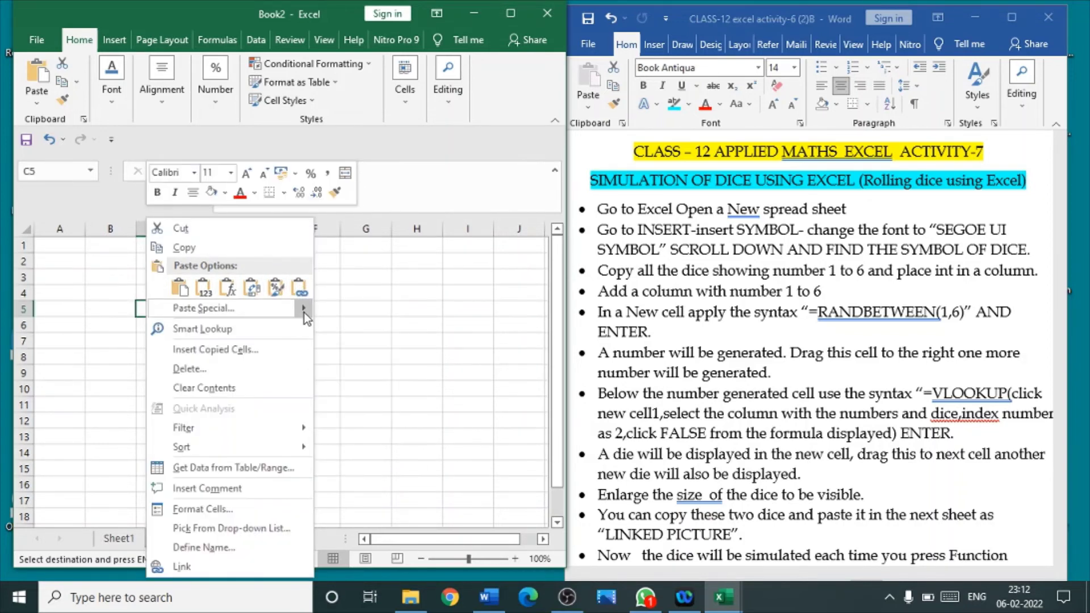
pyautogui.moveTo(304, 311)
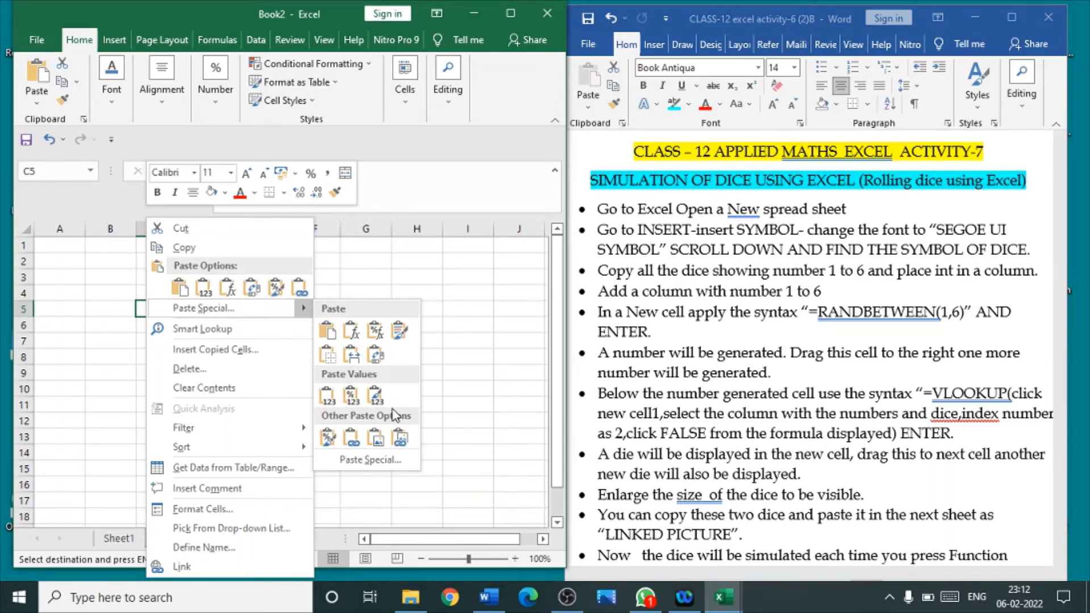
pyautogui.click(400, 439)
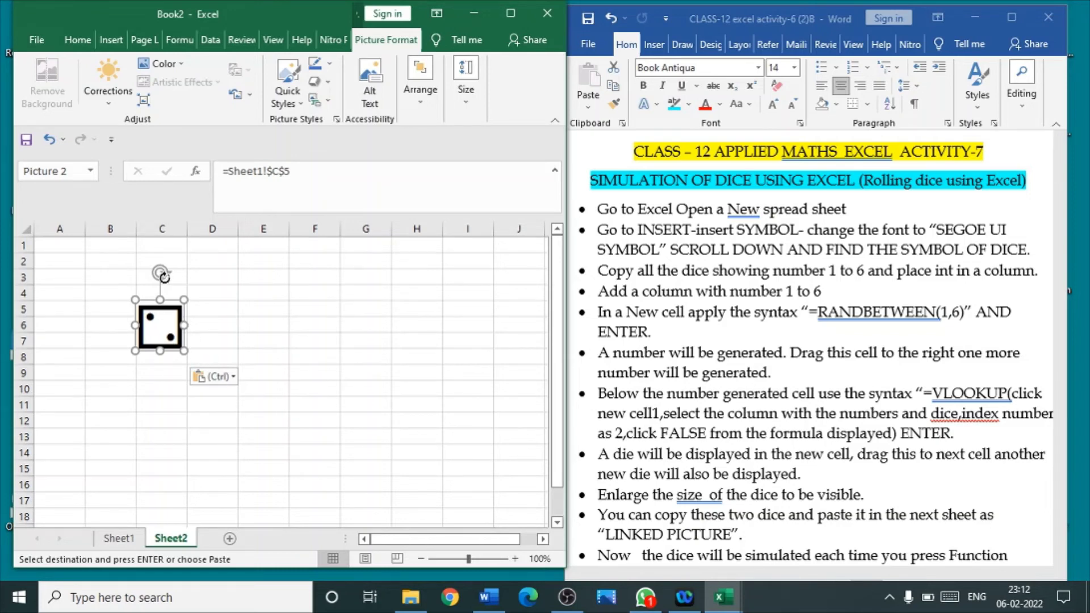
# Tilt the linked die picture, then duplicate it to the right and rotate the copy the other way.
pyautogui.moveTo(160, 273); pyautogui.dragTo(214, 302)
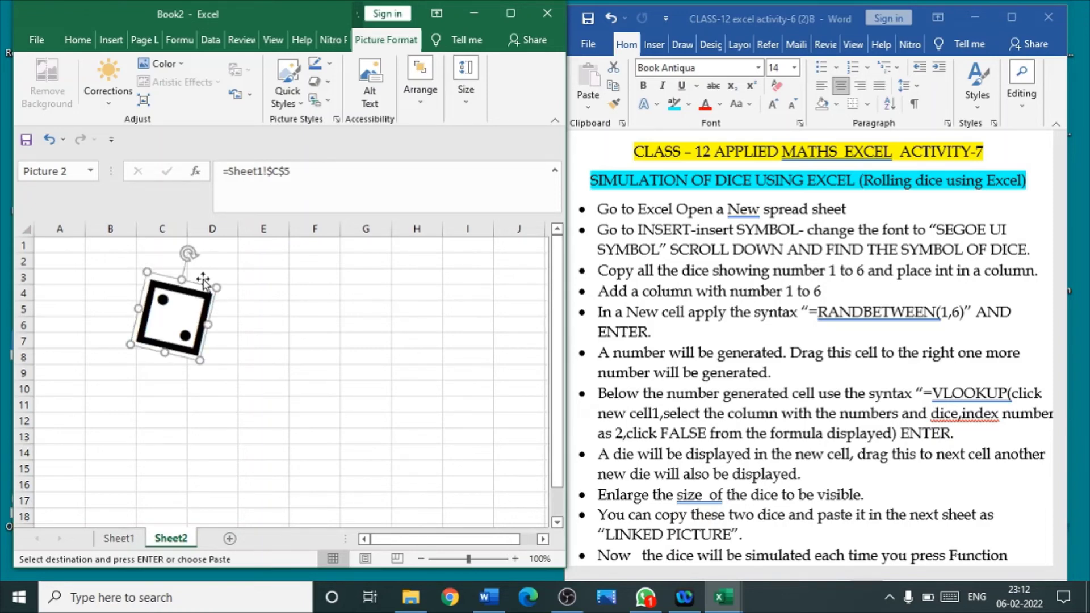
pyautogui.moveTo(188, 253)
pyautogui.mouseDown()
pyautogui.moveTo(161, 248)
pyautogui.moveTo(187, 258)
pyautogui.mouseUp()
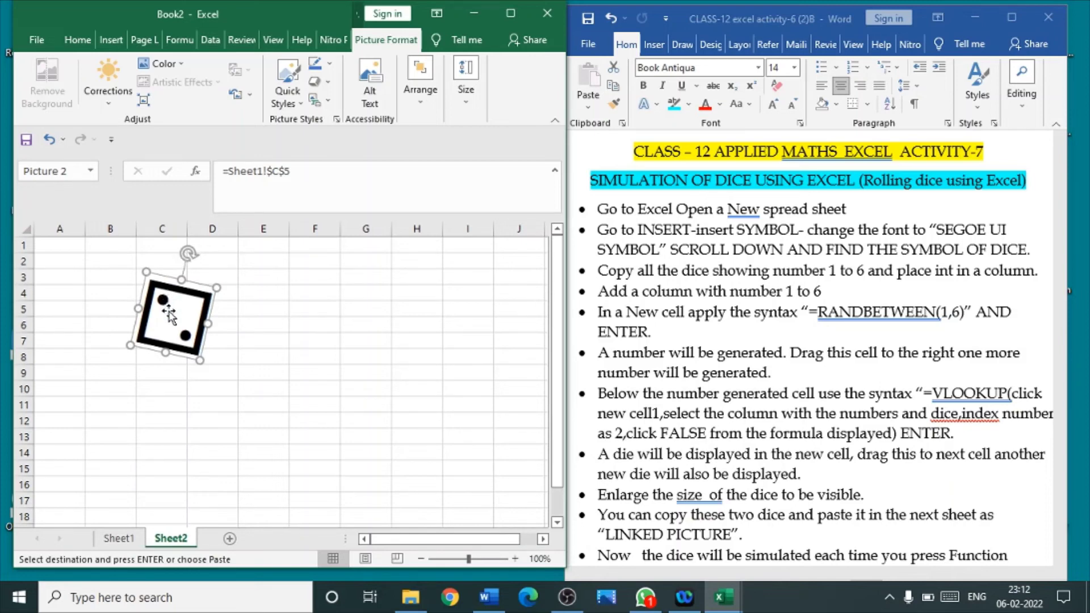
pyautogui.moveTo(169, 312); pyautogui.dragTo(264, 302)
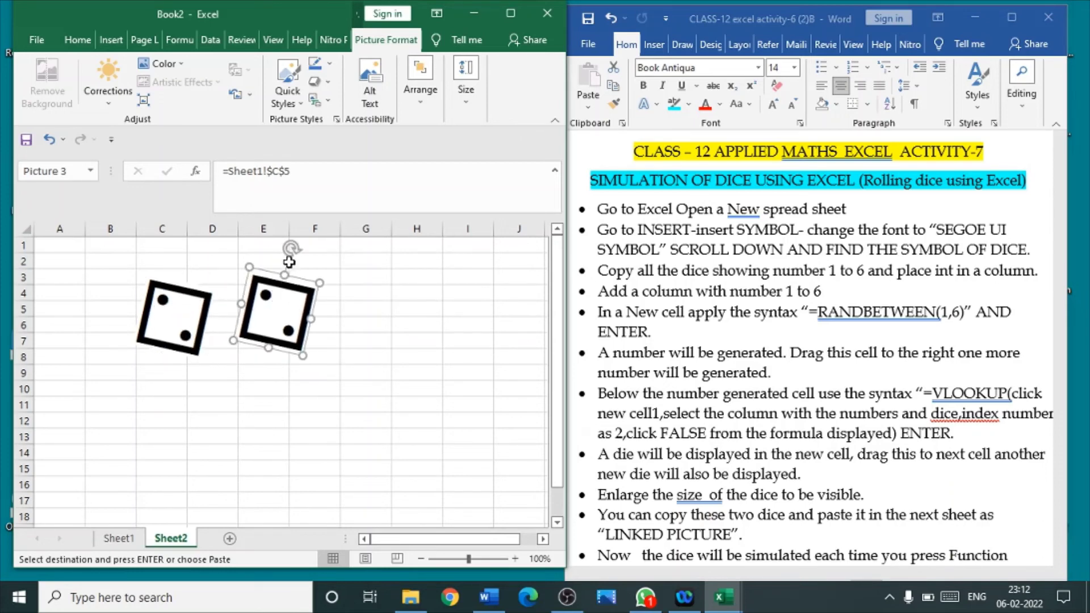
pyautogui.moveTo(291, 248); pyautogui.dragTo(267, 246)
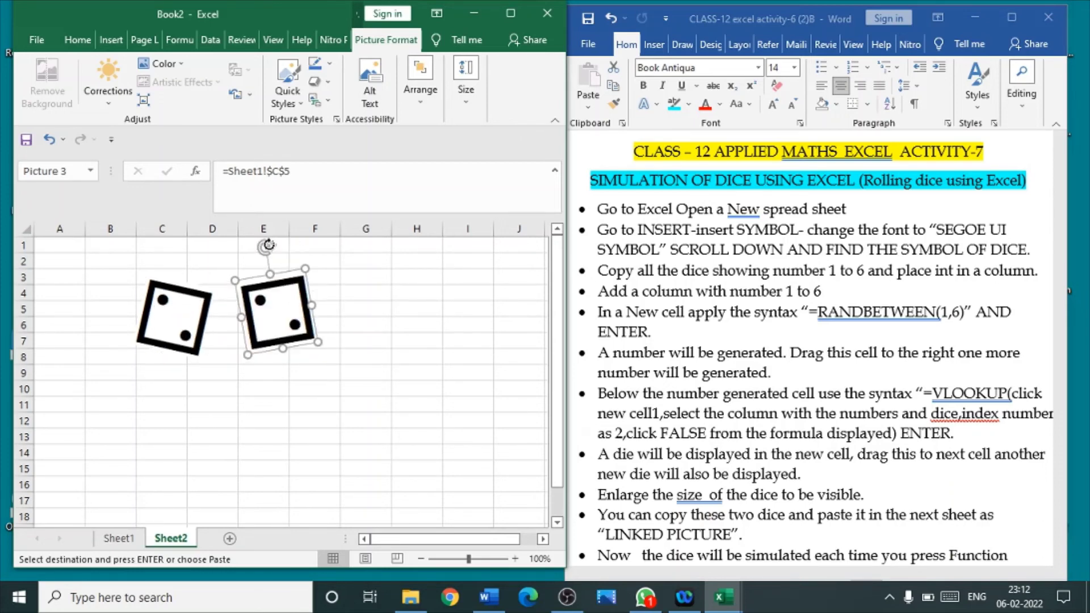
# Change the copied picture's link formula from =Sheet1!$C$5 to =Sheet1!$D$5.
pyautogui.click(273, 171)
pyautogui.moveTo(271, 171); pyautogui.dragTo(278, 171)
pyautogui.write('C')
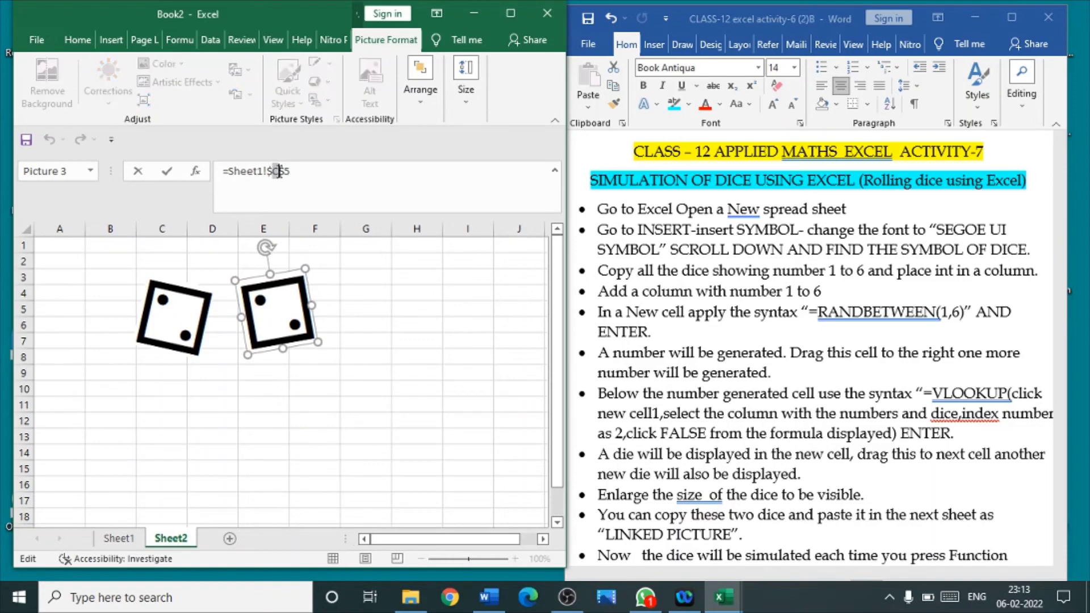
pyautogui.write('D')
pyautogui.click(404, 344)
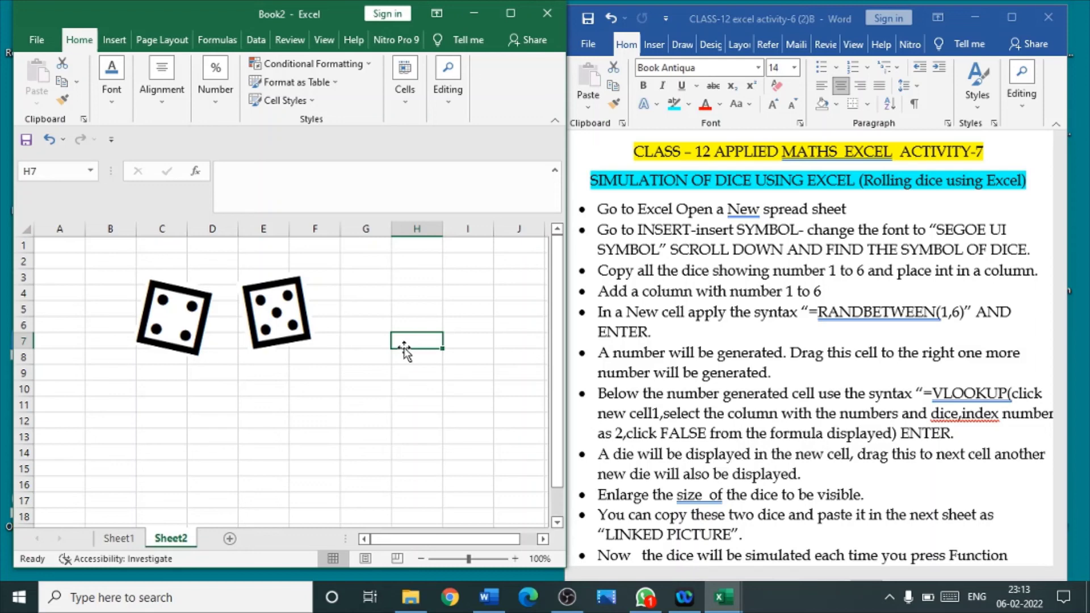
# Recalculate with F9 twice to re-roll the Sheet2 dice pictures, then return to Sheet1.
pyautogui.press('F9')
pyautogui.press('F9')
pyautogui.press('F9')
pyautogui.press('F9')
pyautogui.press('F9')
pyautogui.press('F9')
pyautogui.press('F9')
pyautogui.press('F9')
pyautogui.press('F9')
pyautogui.press('F9')
pyautogui.press('F9')
pyautogui.press('F9')
pyautogui.press('F9')
pyautogui.press('F9')
pyautogui.press('F9')
pyautogui.press('F9')
pyautogui.press('F9')
pyautogui.press('F9')
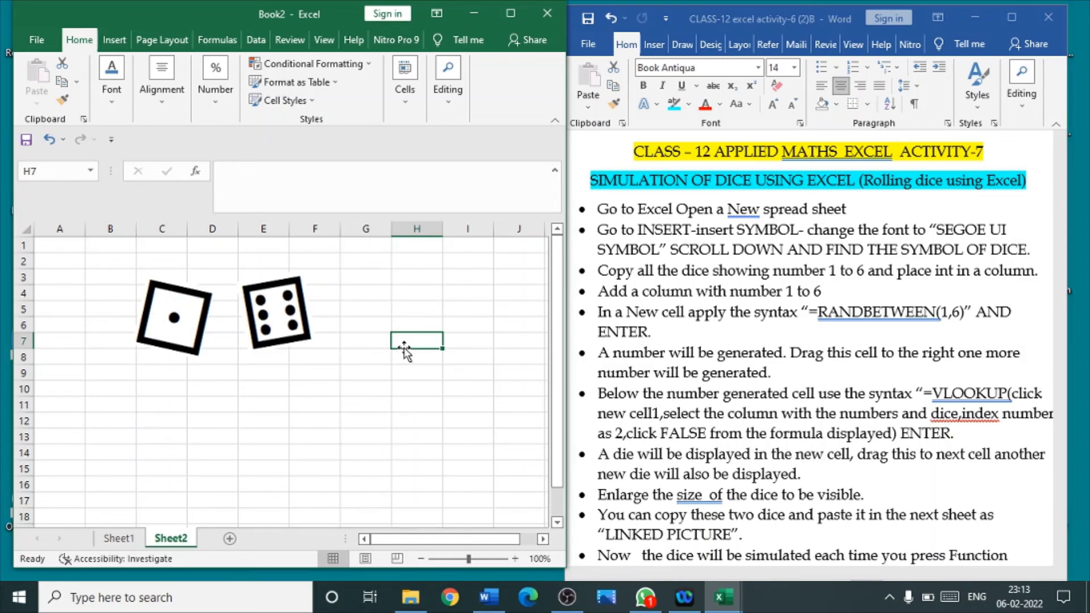
pyautogui.press('F9')
pyautogui.press('F9')
pyautogui.press('F9')
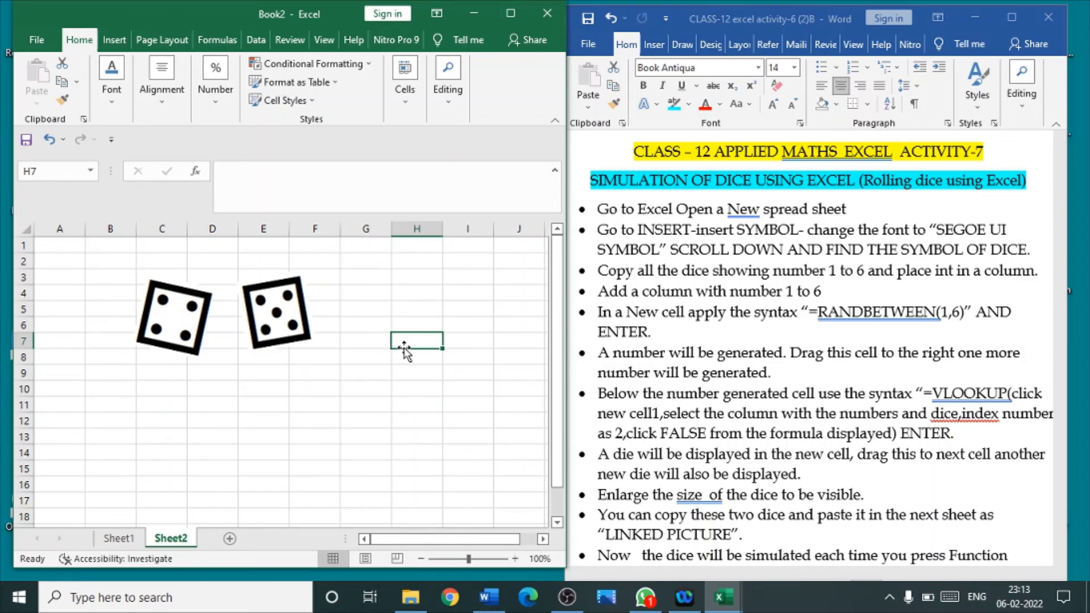
pyautogui.click(121, 541)
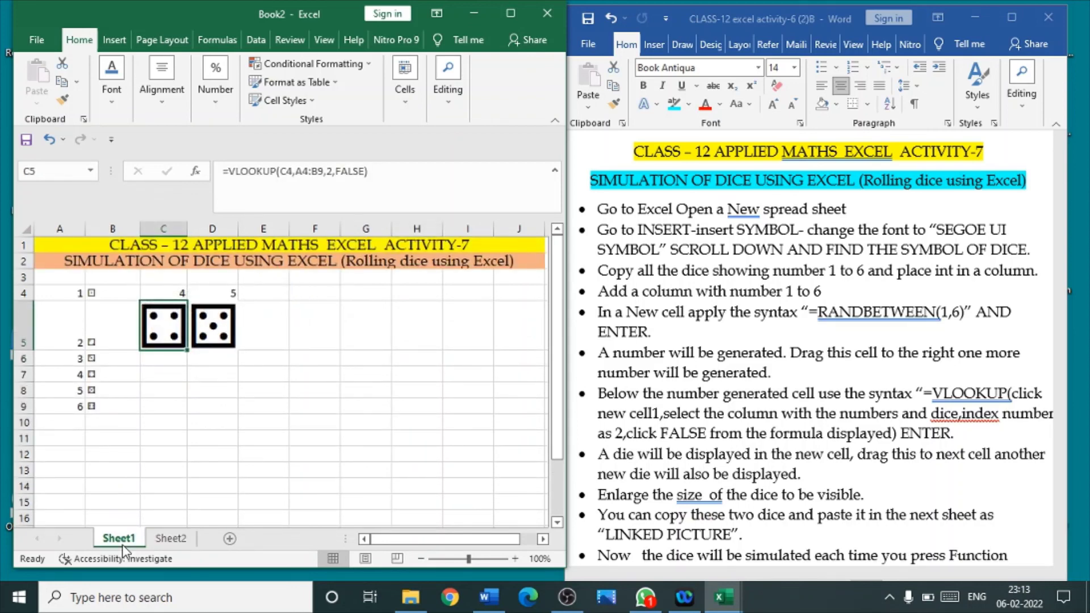
# Press F9 three times to re-roll the RANDBETWEEN dice on Sheet1.
pyautogui.press('F9')
pyautogui.press('F9')
pyautogui.press('F9')
pyautogui.press('F9')
pyautogui.press('F9')
pyautogui.press('F9')
pyautogui.press('F9')
pyautogui.press('F9')
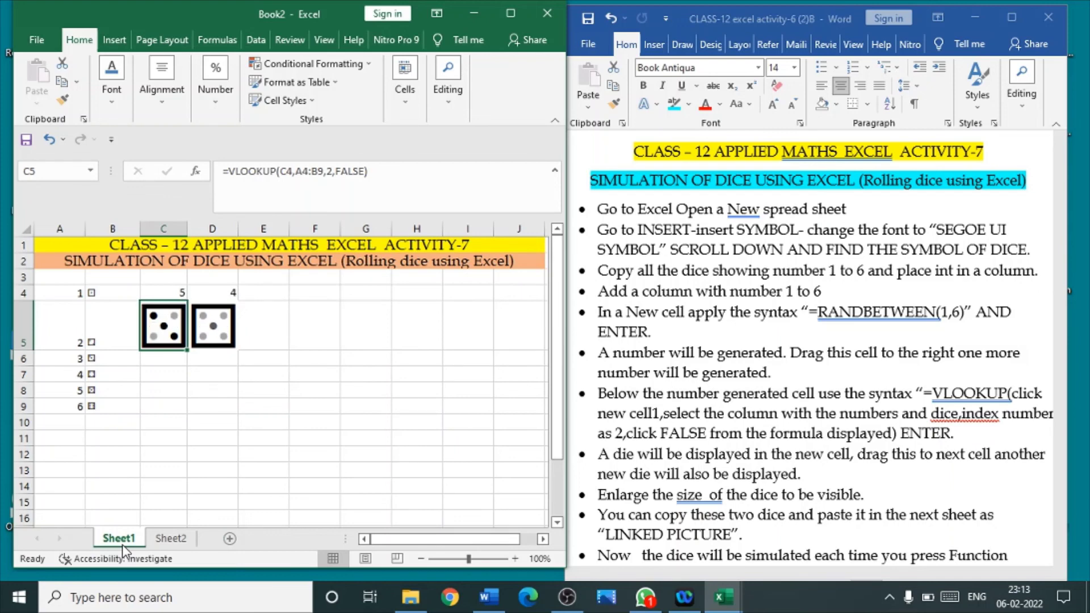
pyautogui.press('F9')
pyautogui.press('F9')
pyautogui.press('F9')
pyautogui.press('F9')
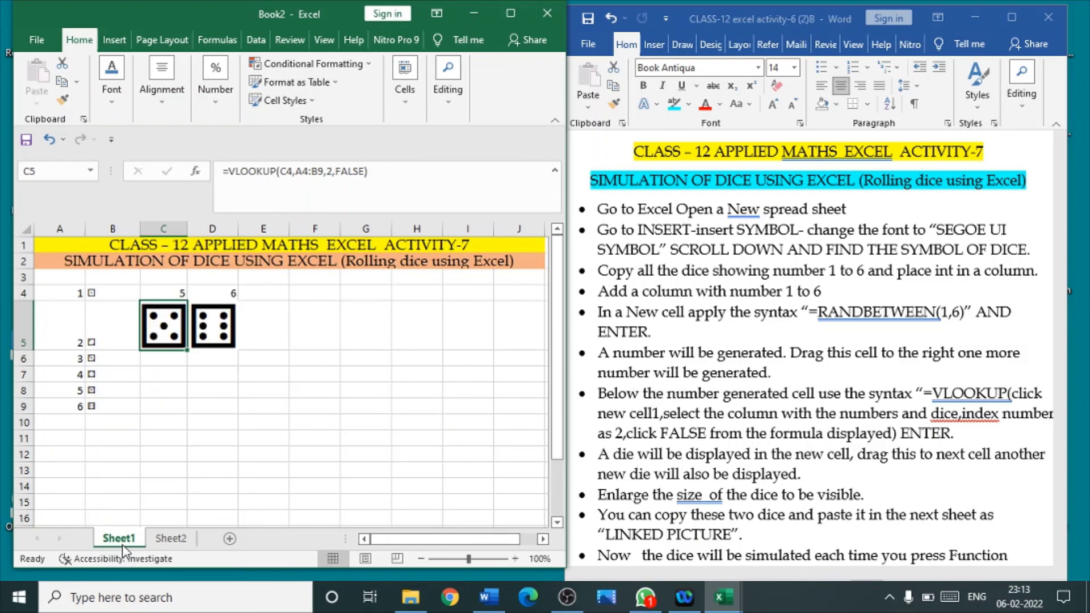
pyautogui.press('F9')
pyautogui.press('F9')
pyautogui.press('F9')
pyautogui.press('F9')
pyautogui.press('F9')
pyautogui.press('F9')
pyautogui.press('F9')
pyautogui.press('F9')
pyautogui.press('F9')
pyautogui.press('F9')
pyautogui.press('F9')
pyautogui.press('F9')
pyautogui.press('F9')
pyautogui.press('F9')
pyautogui.press('F9')
pyautogui.press('F9')
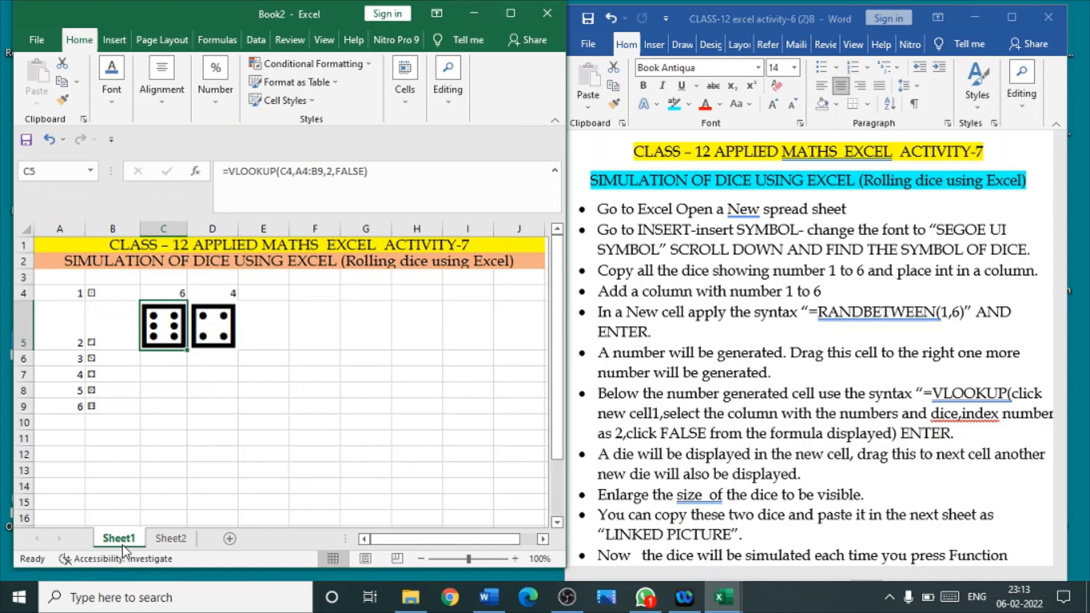